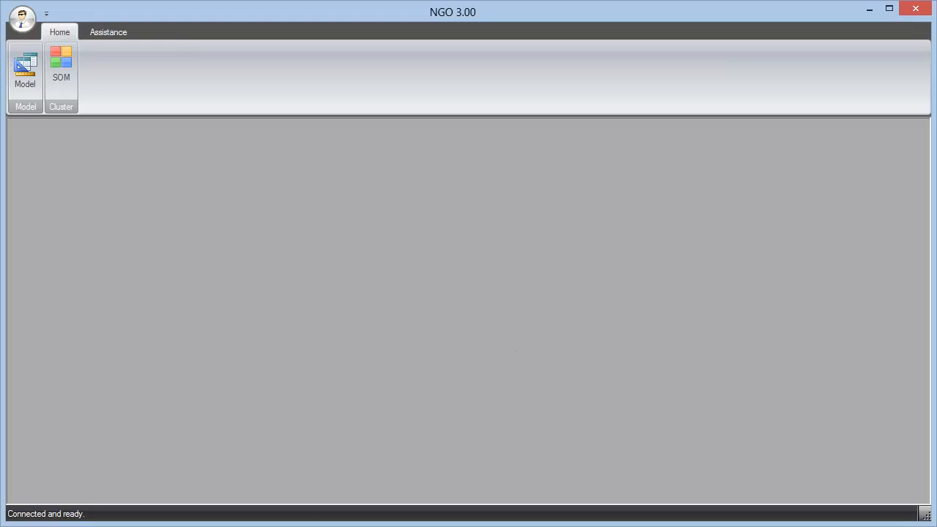
- Switch to File Explorer and review the compatibility settings in the NGO300.exe properties without changing them, leaving the folder minimized
{"action": "key", "text": "alt+Tab"}
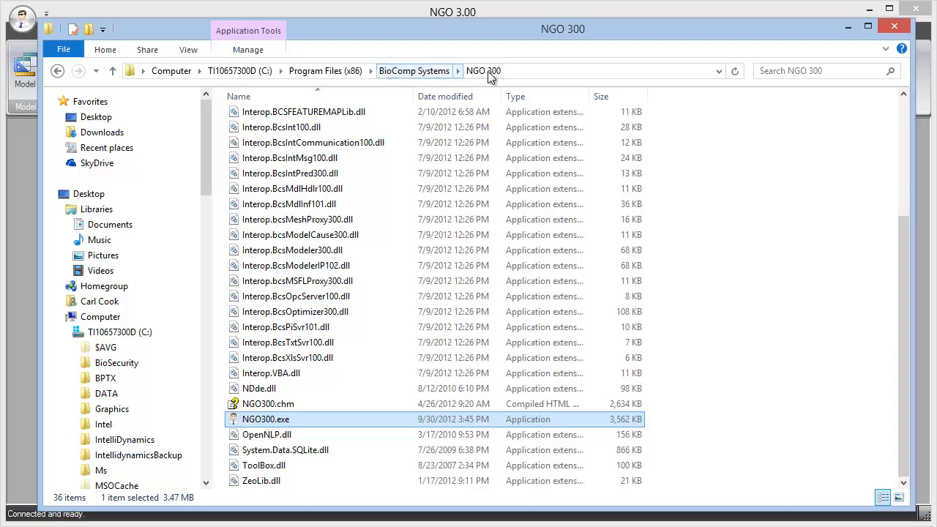
{"action": "right_click", "coordinate": [236, 420]}
{"action": "left_click", "coordinate": [254, 412]}
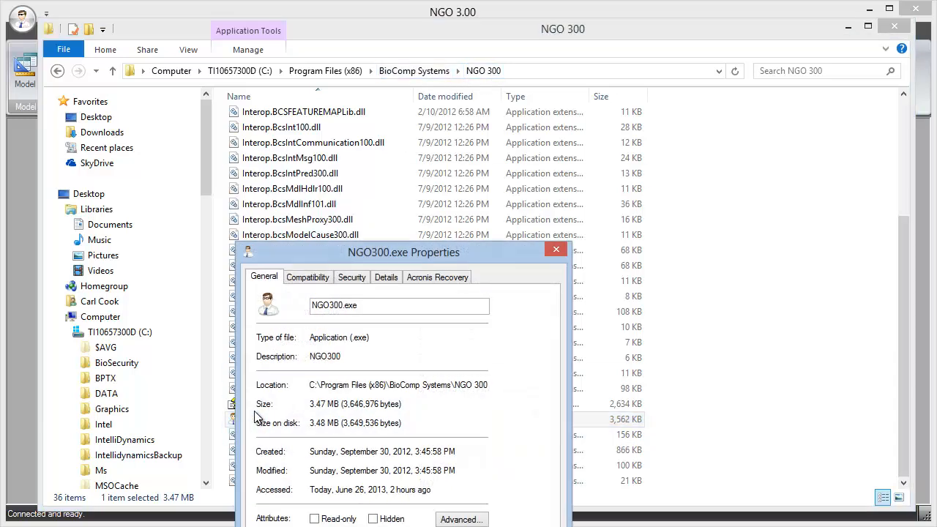
{"action": "left_click", "coordinate": [307, 282]}
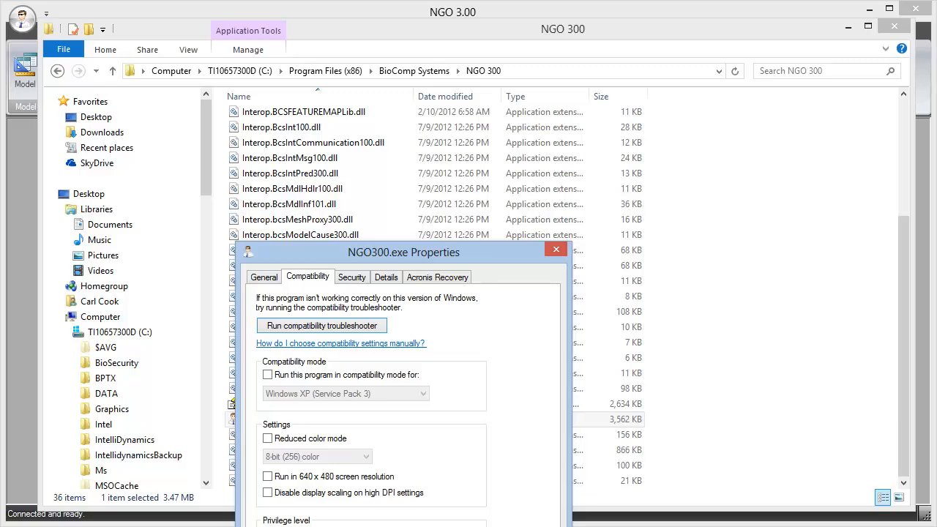
{"action": "key", "text": "Escape"}
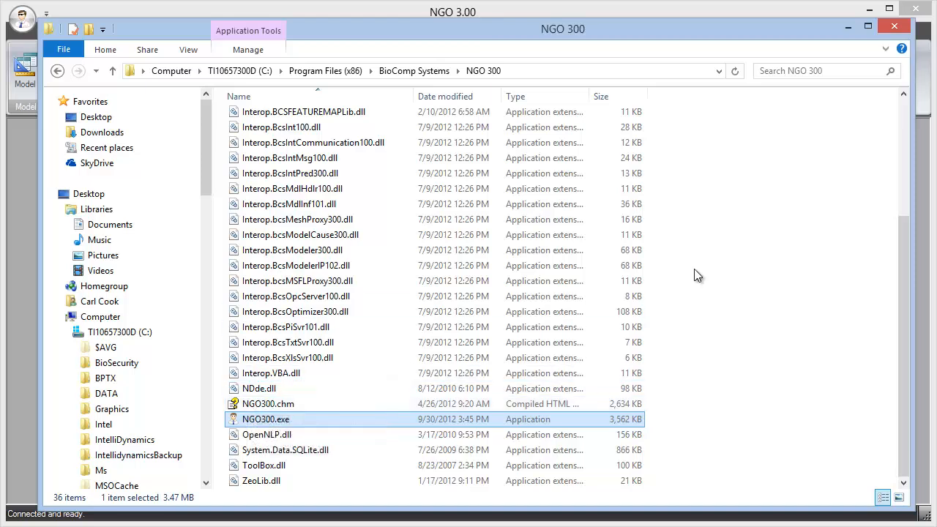
{"action": "left_click", "coordinate": [849, 29]}
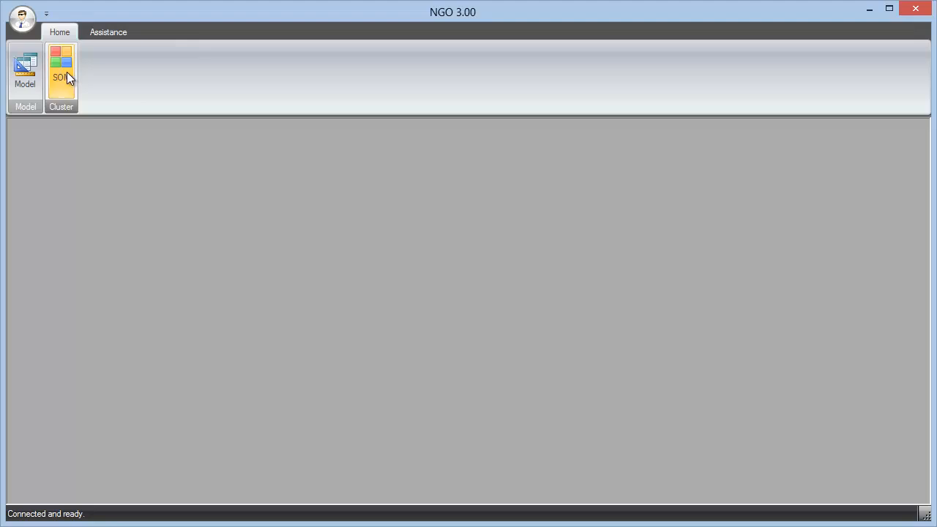
- Examine the help documentation's contents tree, expanding the Modeling, Clustering and Data Pre-Processing topics, and close the help
{"action": "left_click", "coordinate": [104, 35]}
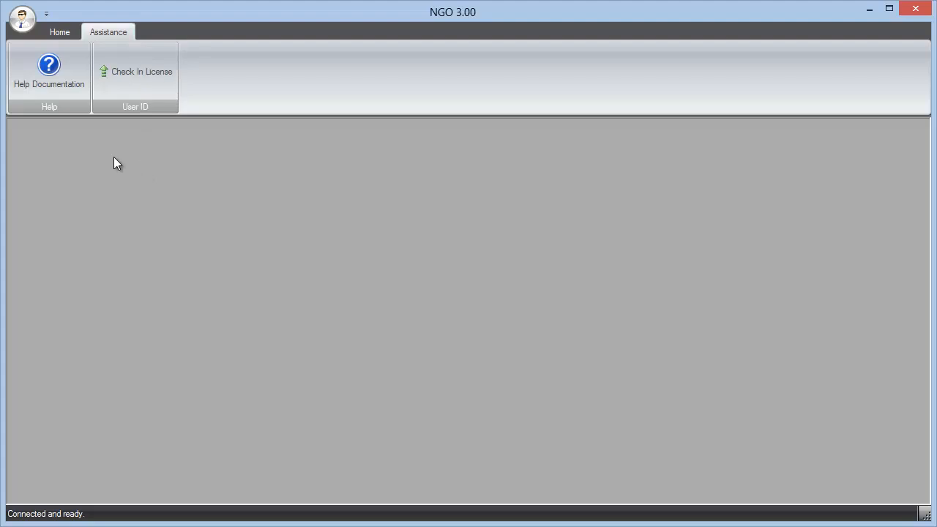
{"action": "left_click", "coordinate": [46, 76]}
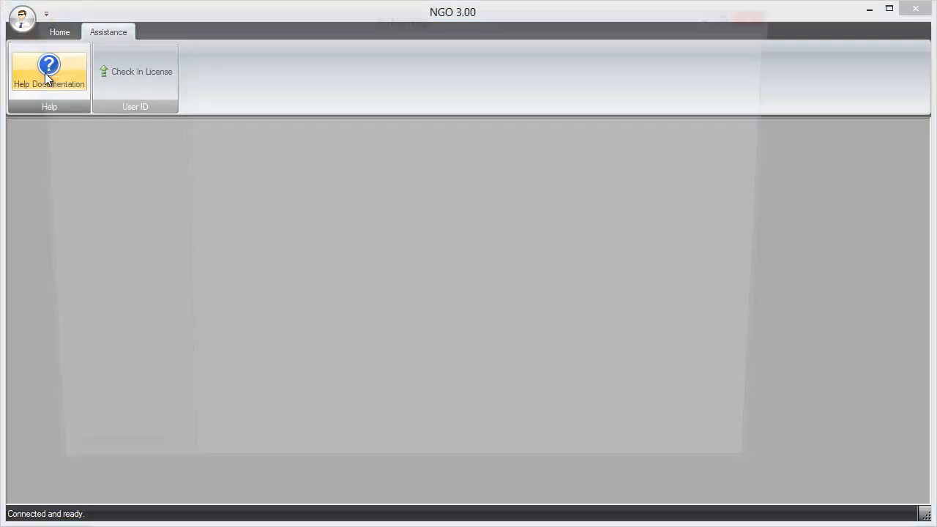
{"action": "left_click", "coordinate": [41, 137]}
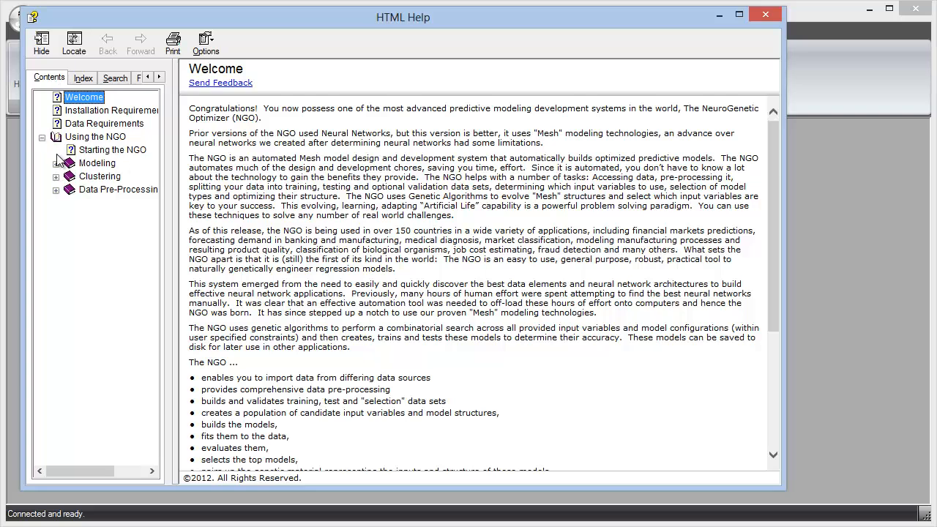
{"action": "left_click", "coordinate": [56, 162]}
{"action": "left_click", "coordinate": [70, 189]}
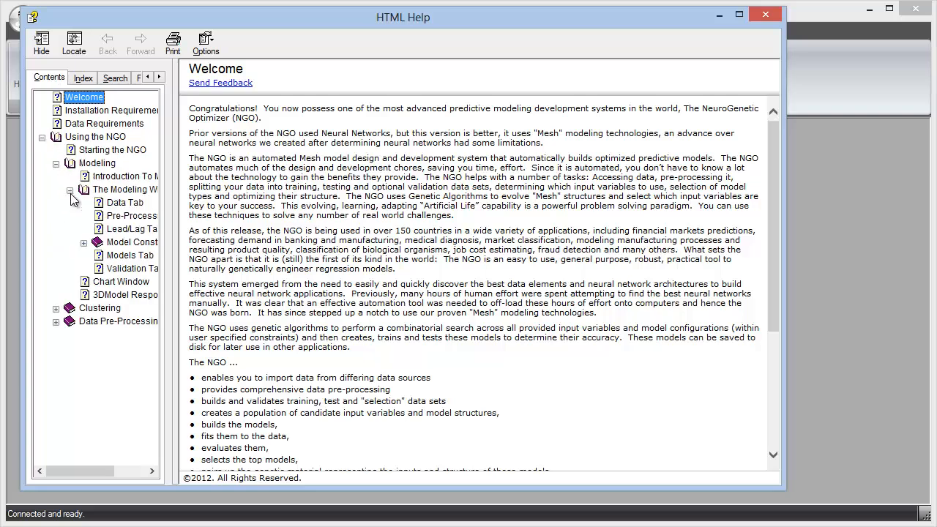
{"action": "left_click", "coordinate": [83, 243]}
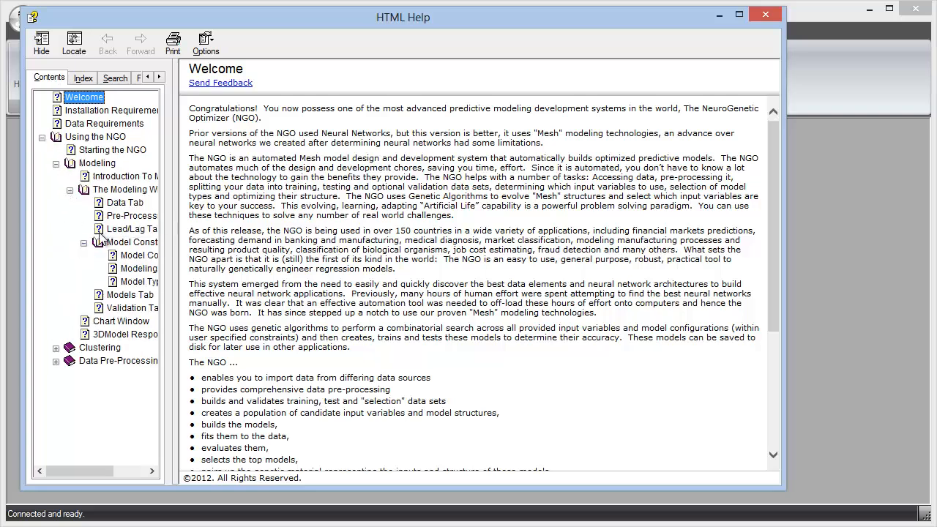
{"action": "left_click", "coordinate": [57, 348]}
{"action": "left_click", "coordinate": [70, 374]}
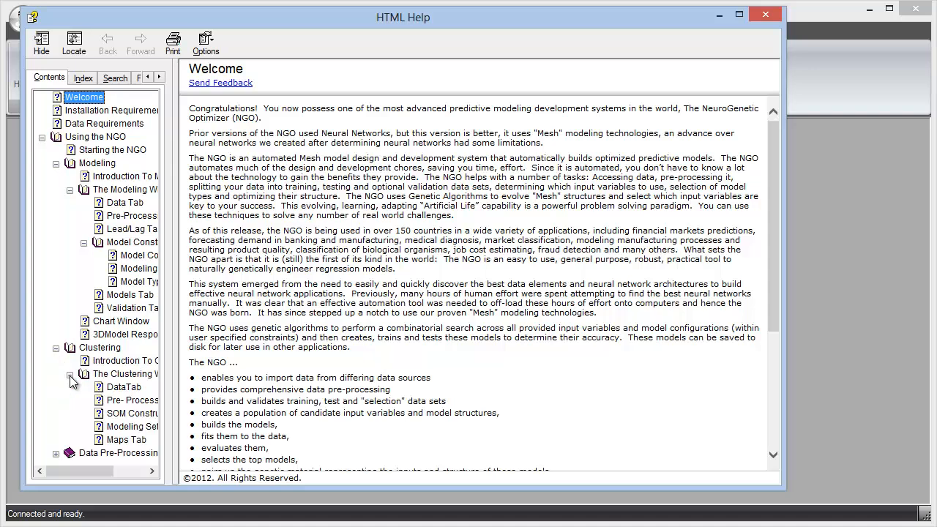
{"action": "left_click", "coordinate": [56, 454]}
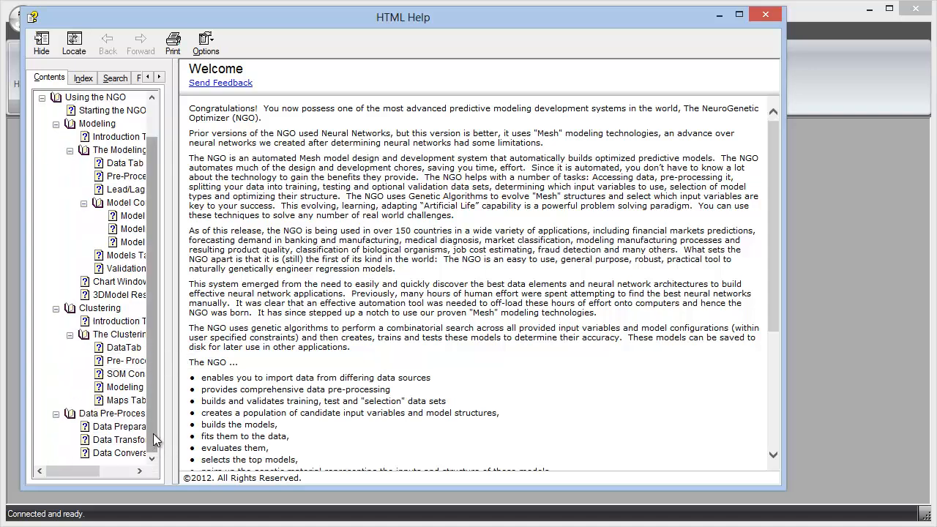
{"action": "scroll", "coordinate": [157, 121], "scroll_direction": "up", "scroll_amount": 1}
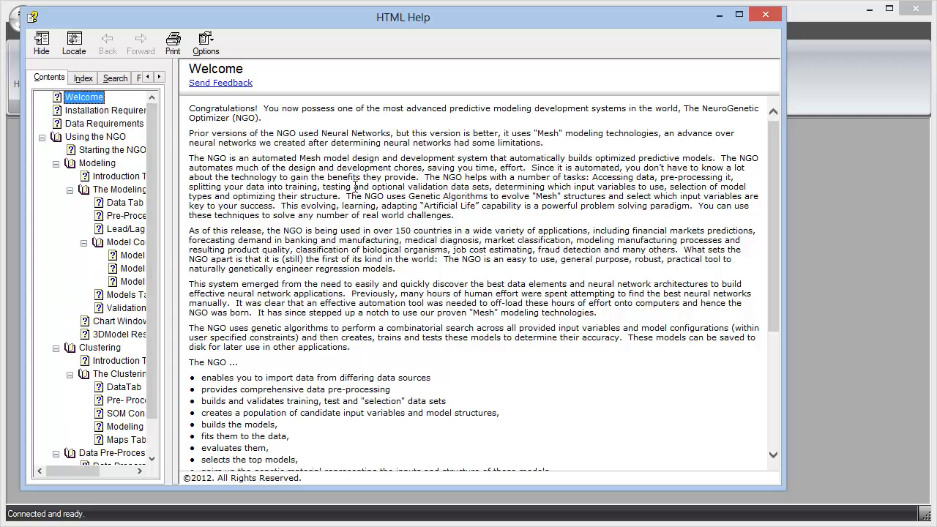
{"action": "left_click", "coordinate": [766, 16]}
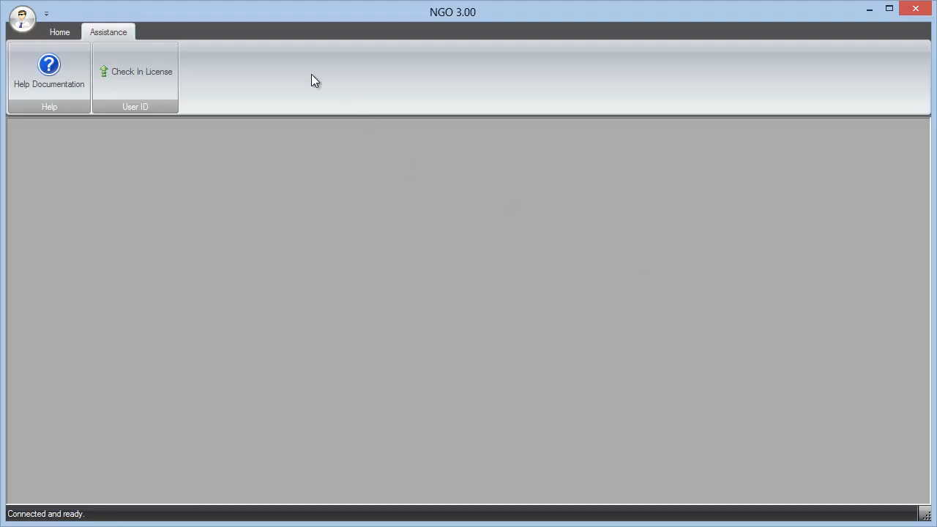
- Create a new model and load DemoAC.csv from the DATA folder as its text file data source
{"action": "left_click", "coordinate": [53, 34]}
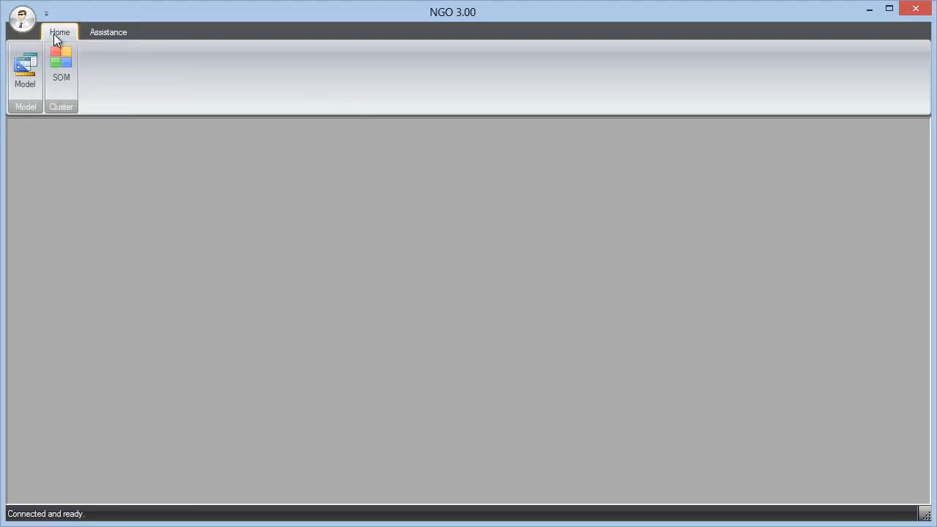
{"action": "left_click", "coordinate": [25, 77]}
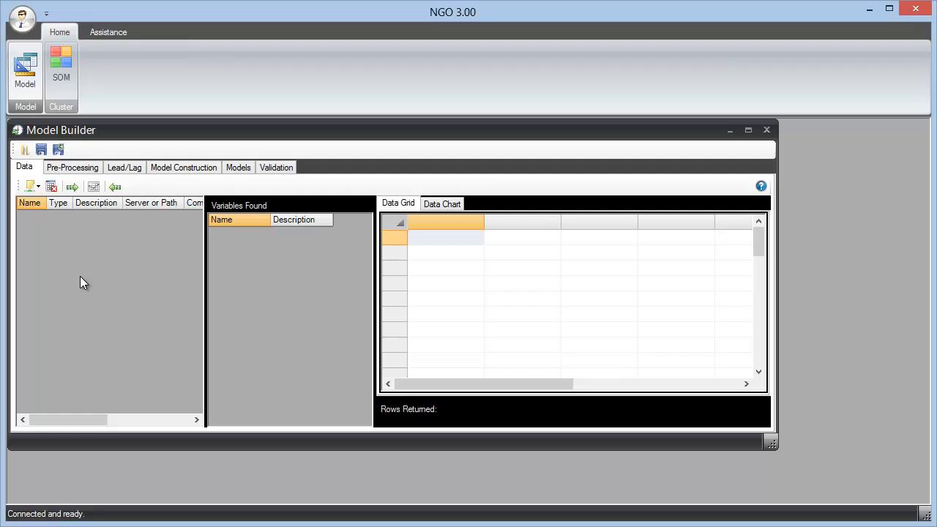
{"action": "left_click", "coordinate": [38, 187]}
{"action": "left_click", "coordinate": [48, 203]}
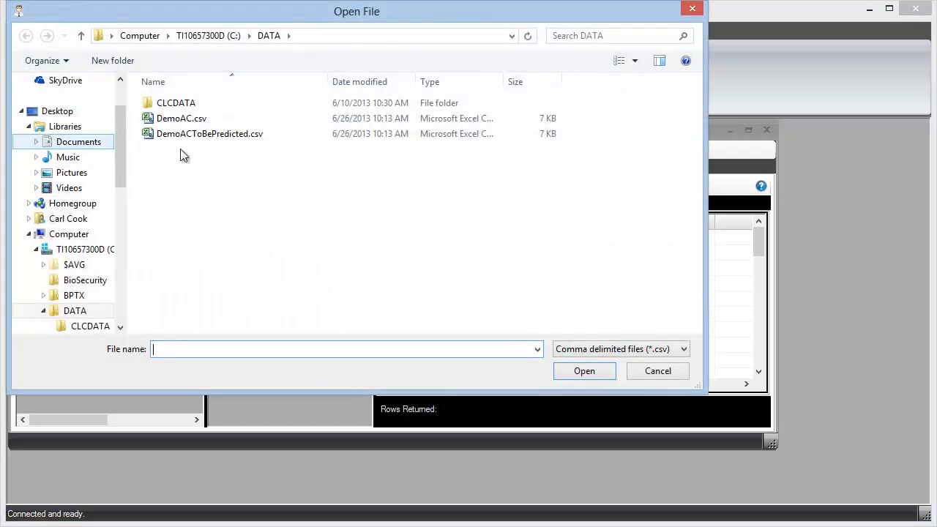
{"action": "double_click", "coordinate": [183, 118]}
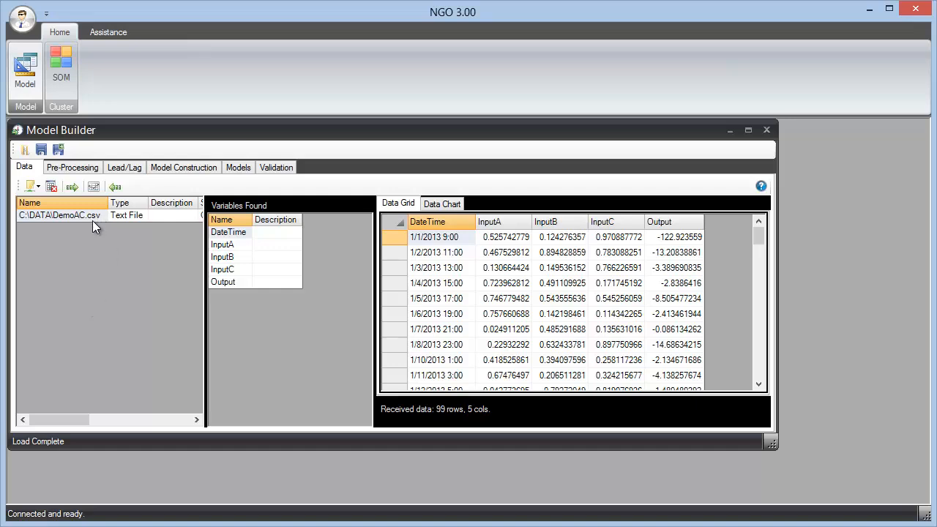
{"action": "left_click", "coordinate": [37, 187]}
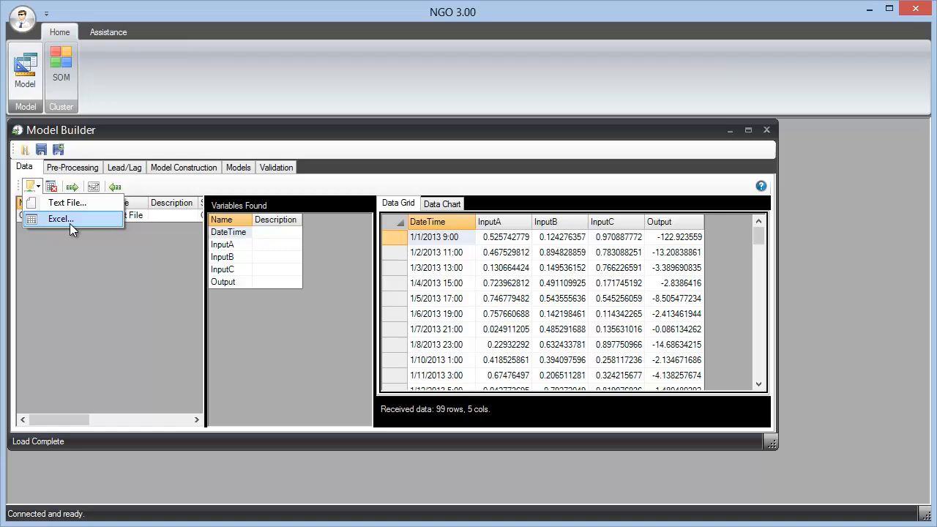
{"action": "left_click", "coordinate": [78, 263]}
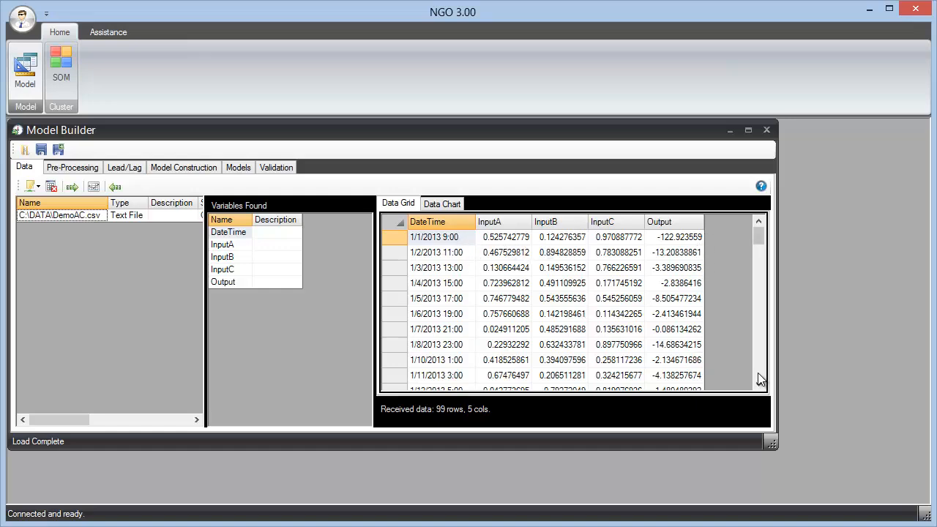
- Plot the InputA variable in the Model Builder's data chart
{"action": "left_click", "coordinate": [444, 206]}
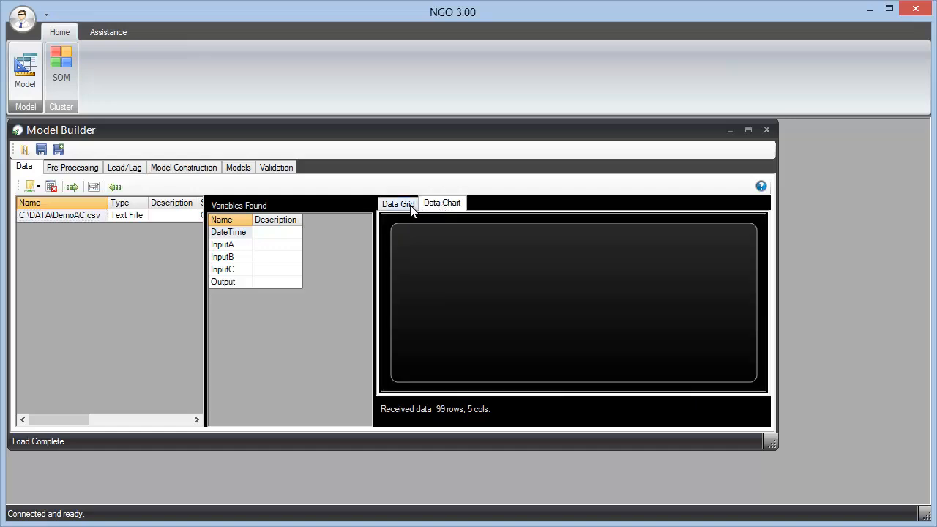
{"action": "left_click", "coordinate": [223, 246]}
{"action": "left_click", "coordinate": [93, 187]}
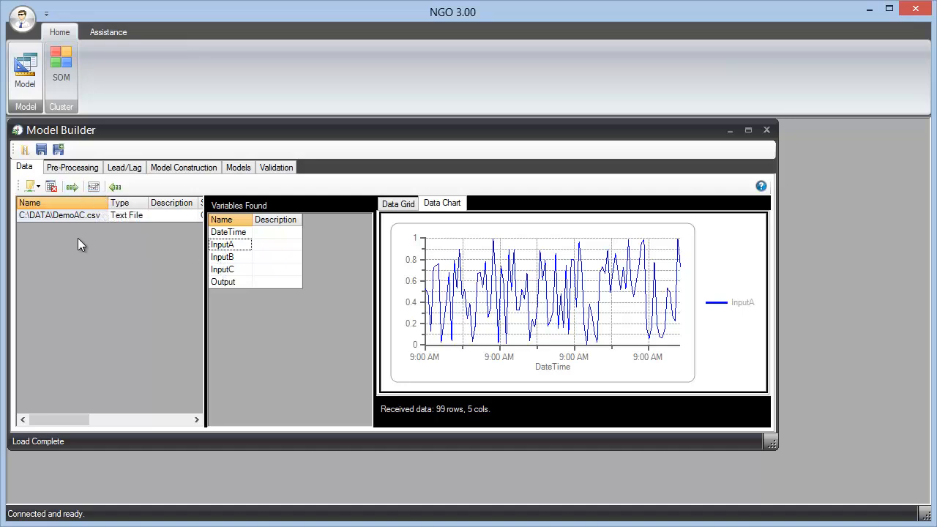
- Review the delimiter formats offered for exporting the DemoAC.csv raw data, and cancel the export
{"action": "left_click", "coordinate": [46, 217]}
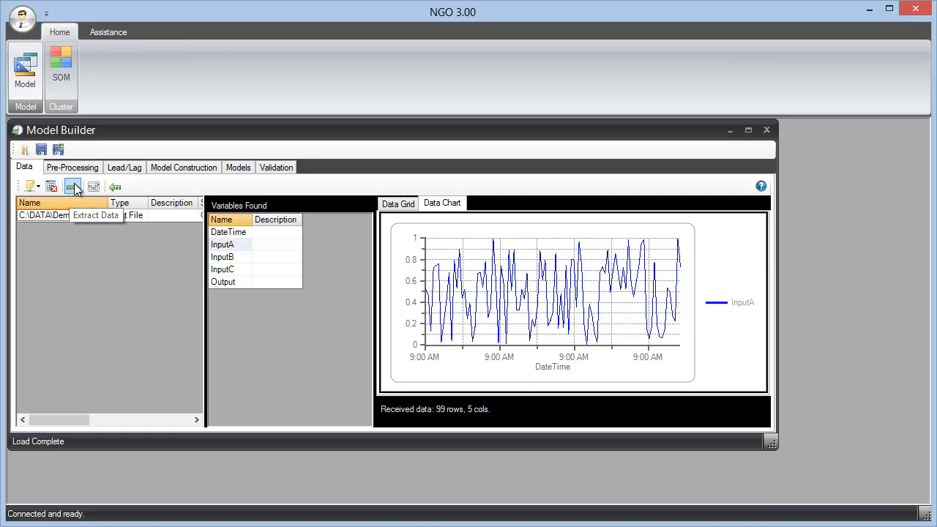
{"action": "left_click", "coordinate": [115, 189]}
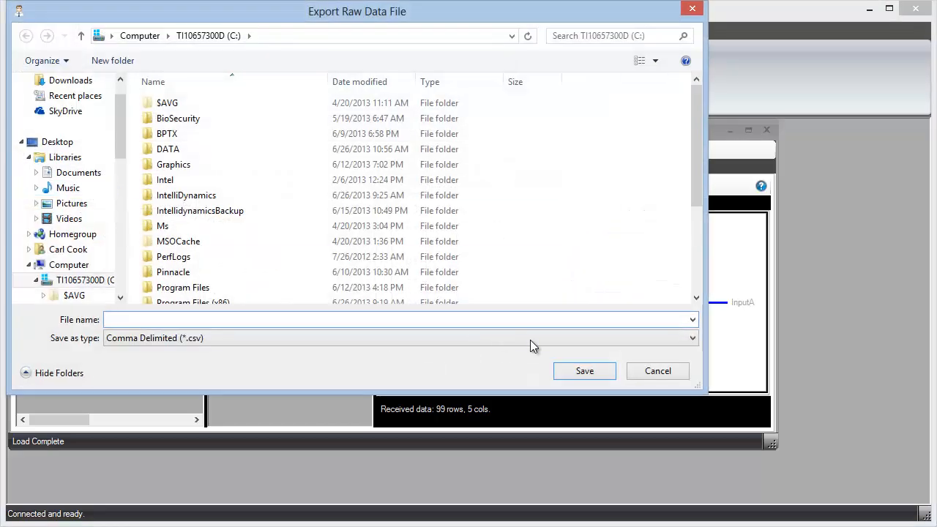
{"action": "left_click", "coordinate": [692, 338]}
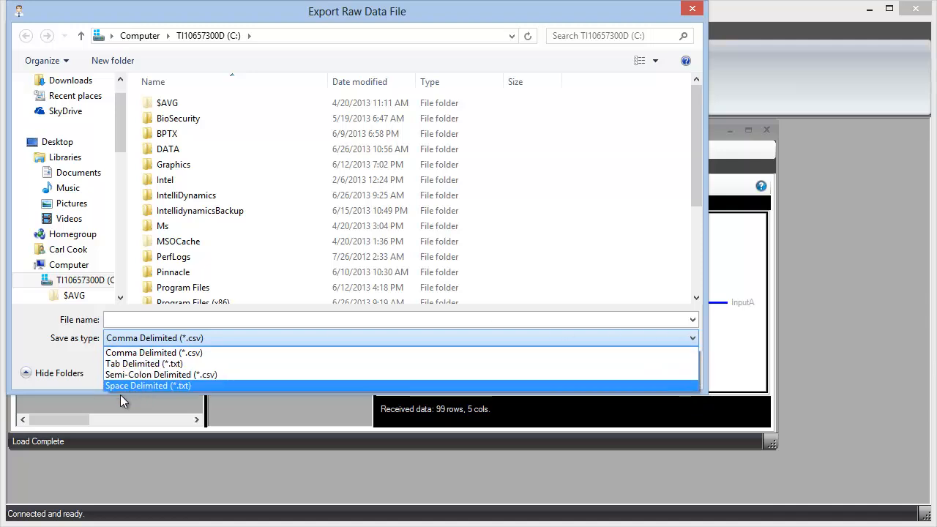
{"action": "left_click", "coordinate": [62, 393]}
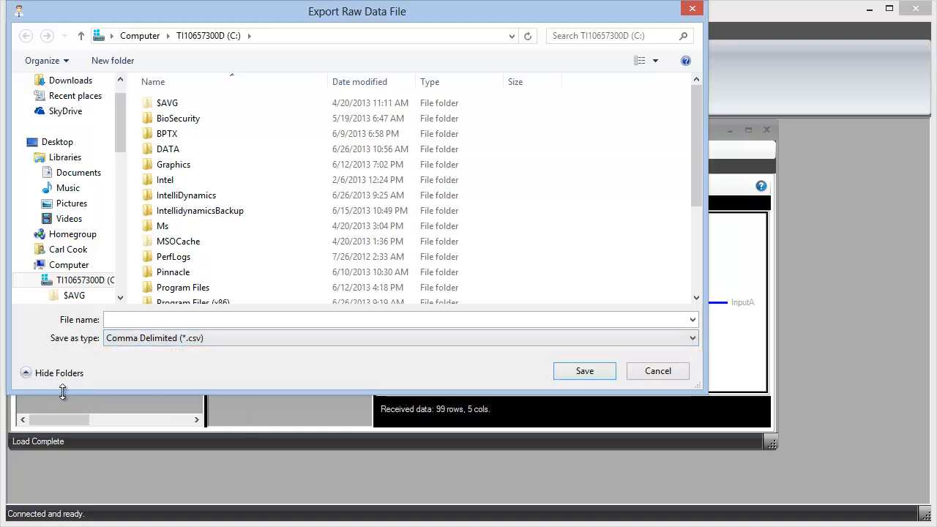
{"action": "left_click", "coordinate": [652, 371]}
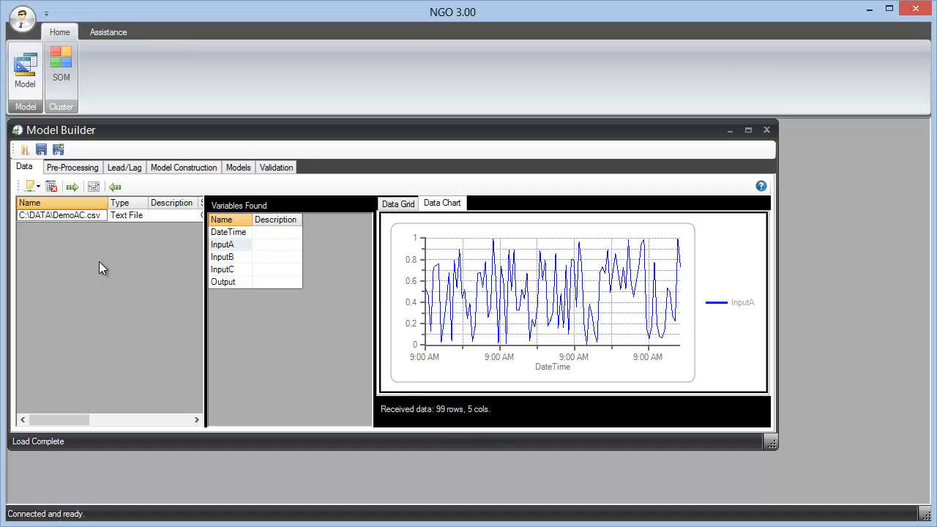
- Chart the pre-processing variables InputA, InputB and InputC together in a separate chart window
{"action": "left_click", "coordinate": [77, 167]}
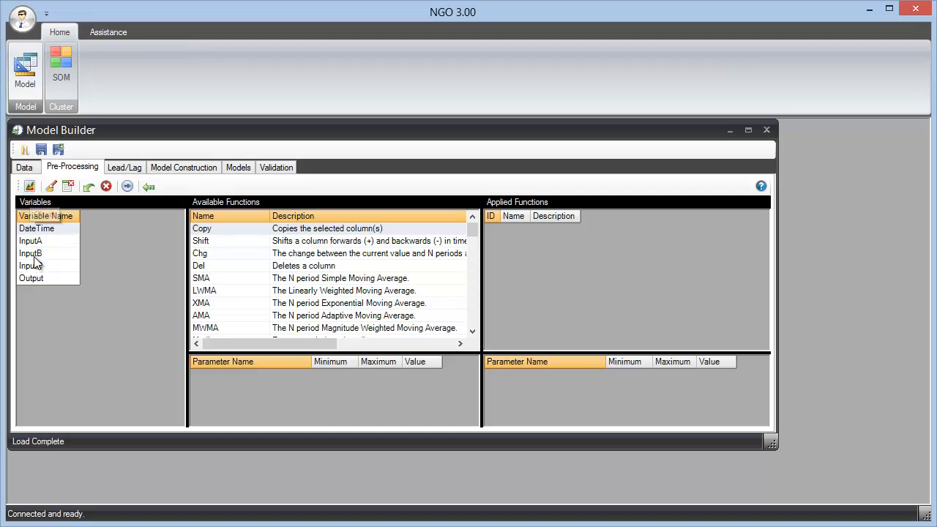
{"action": "left_click_drag", "start_coordinate": [46, 243], "coordinate": [45, 265]}
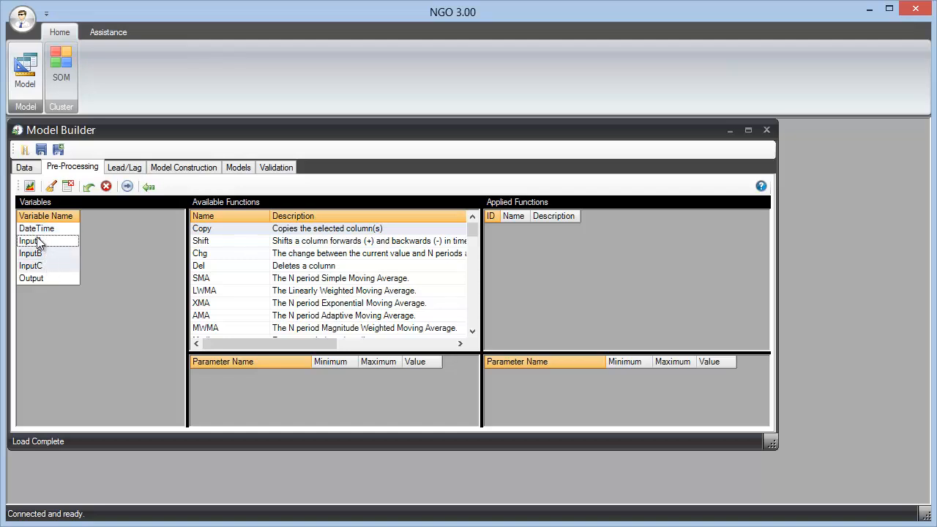
{"action": "left_click", "coordinate": [30, 186]}
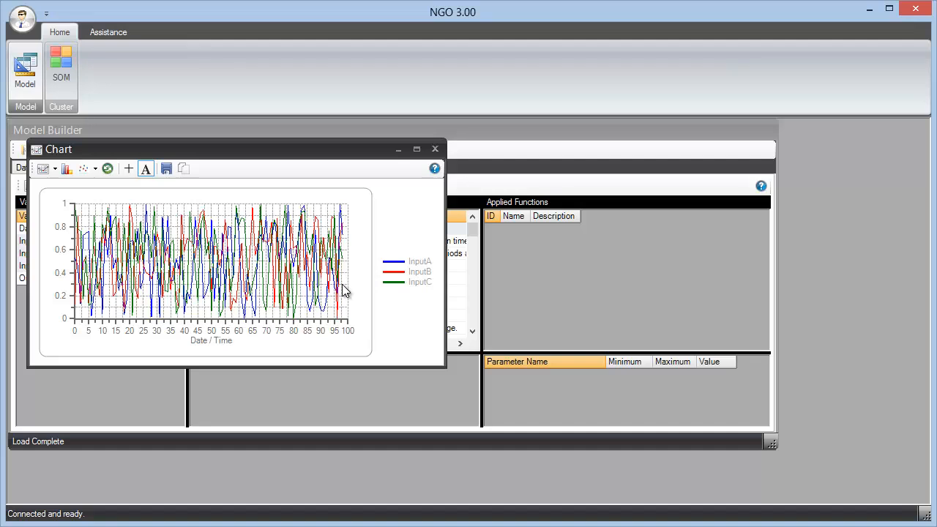
- Set the three-variable chart to row basis, and switch it to time basis
{"action": "left_click", "coordinate": [56, 170]}
{"action": "left_click", "coordinate": [73, 198]}
{"action": "left_click", "coordinate": [54, 170]}
{"action": "left_click", "coordinate": [63, 185]}
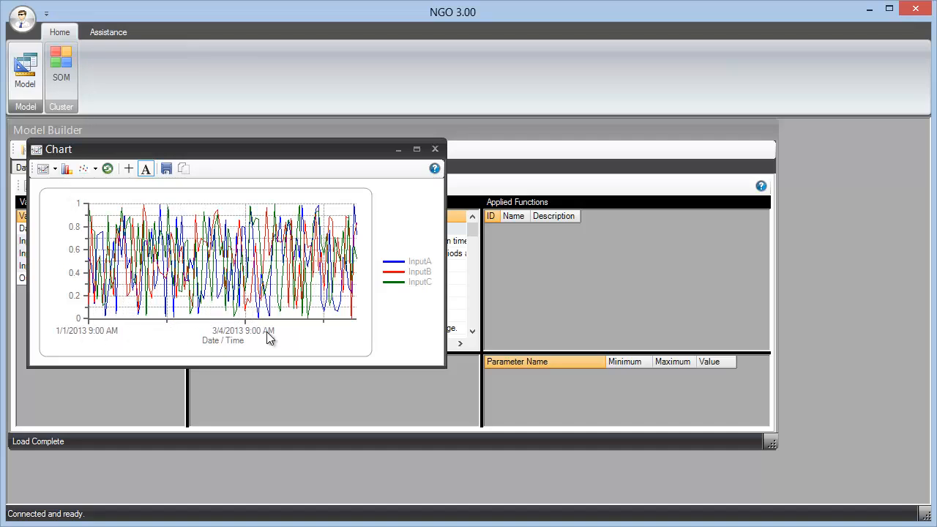
- Show the InputA histogram in the chart window and try the scatter plot with natural axis values
{"action": "left_click", "coordinate": [67, 171]}
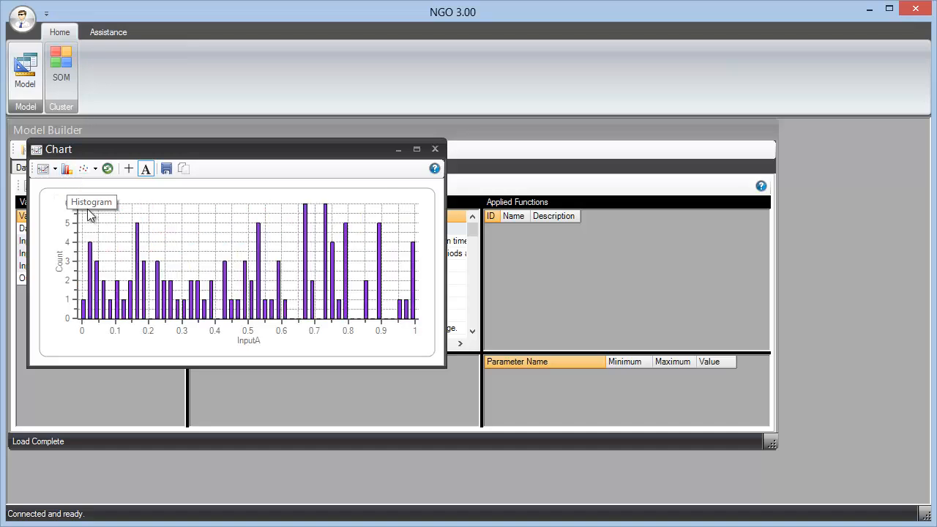
{"action": "left_click", "coordinate": [94, 169]}
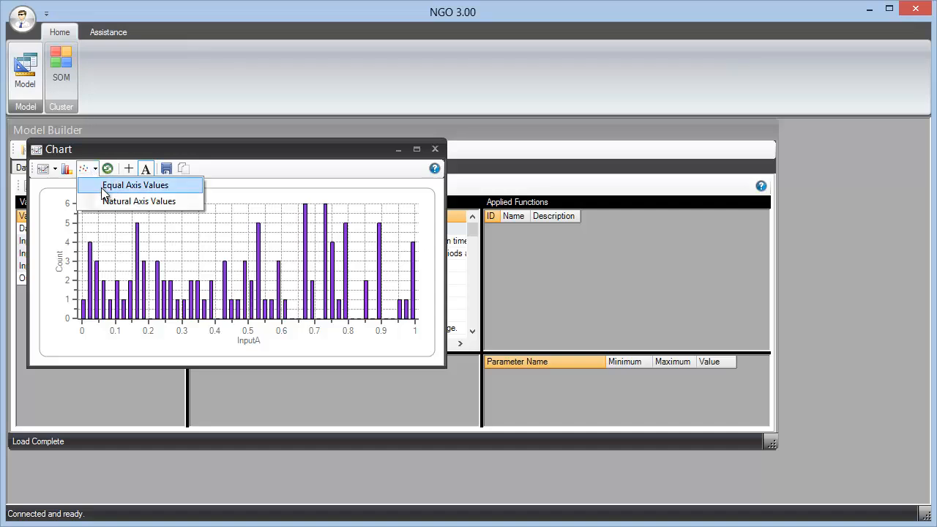
{"action": "left_click", "coordinate": [103, 203]}
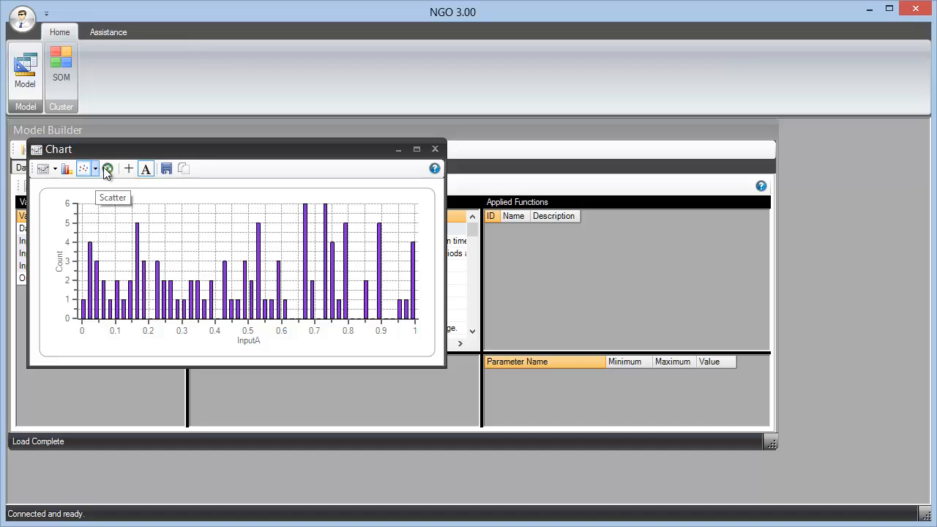
- Try the line chart on row basis and reset the chart to InputA, InputB and InputC over time
{"action": "left_click", "coordinate": [55, 169]}
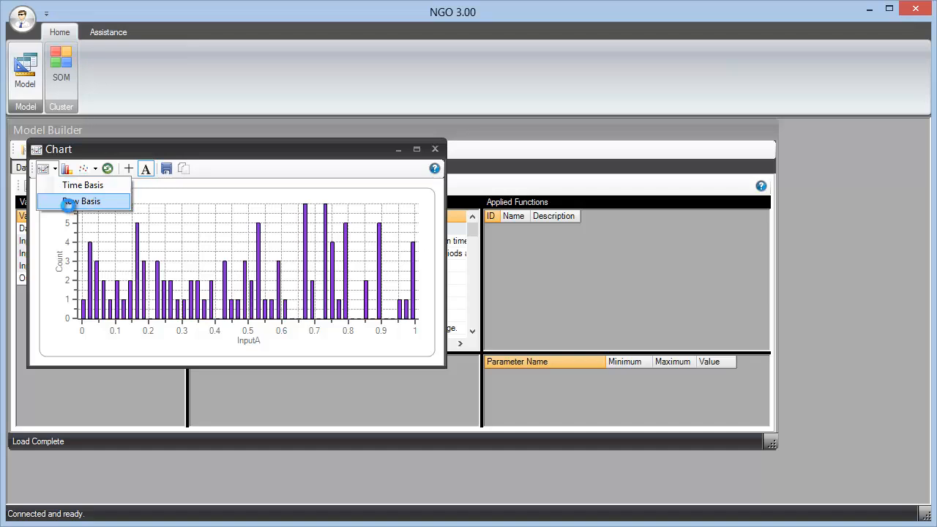
{"action": "left_click", "coordinate": [73, 202]}
{"action": "left_click", "coordinate": [107, 169]}
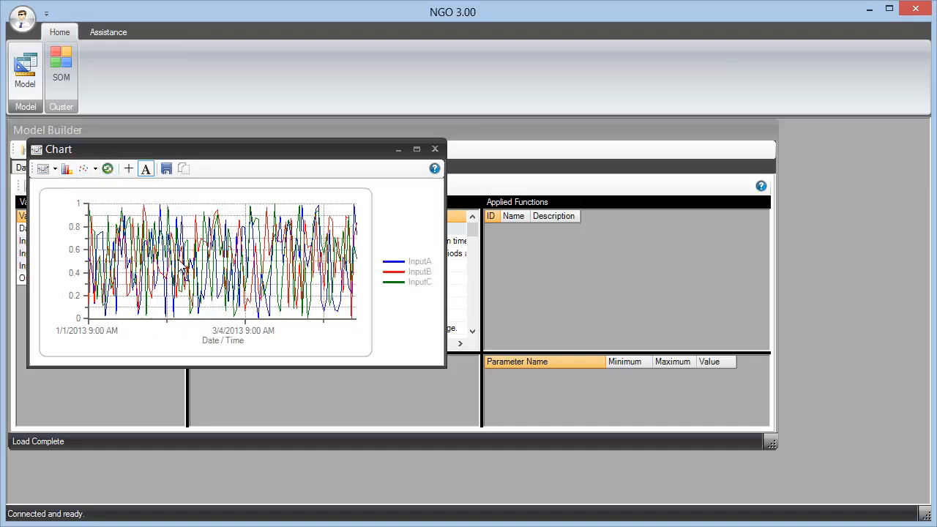
- Try the point read-out, legend toggle and clipboard copy of the three-variable chart, and close the chart window
{"action": "left_click", "coordinate": [146, 169]}
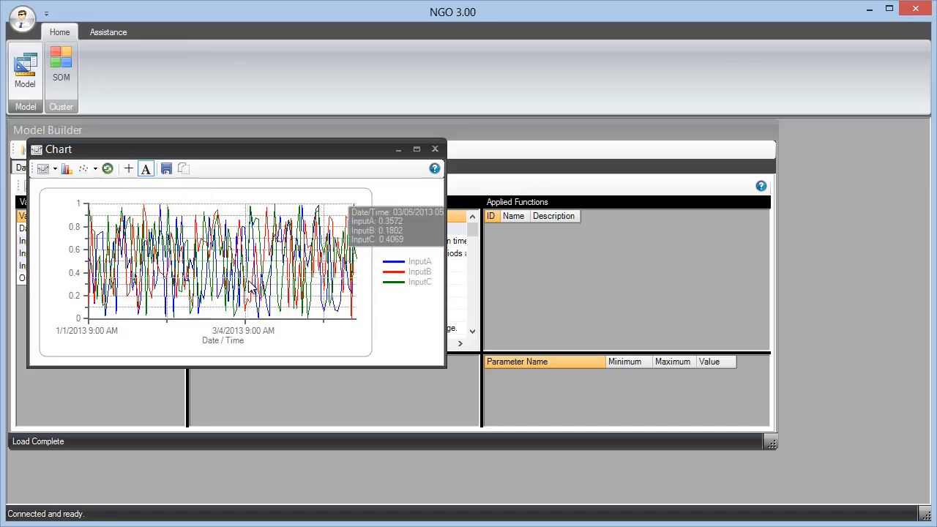
{"action": "left_click", "coordinate": [146, 169]}
{"action": "left_click", "coordinate": [145, 169]}
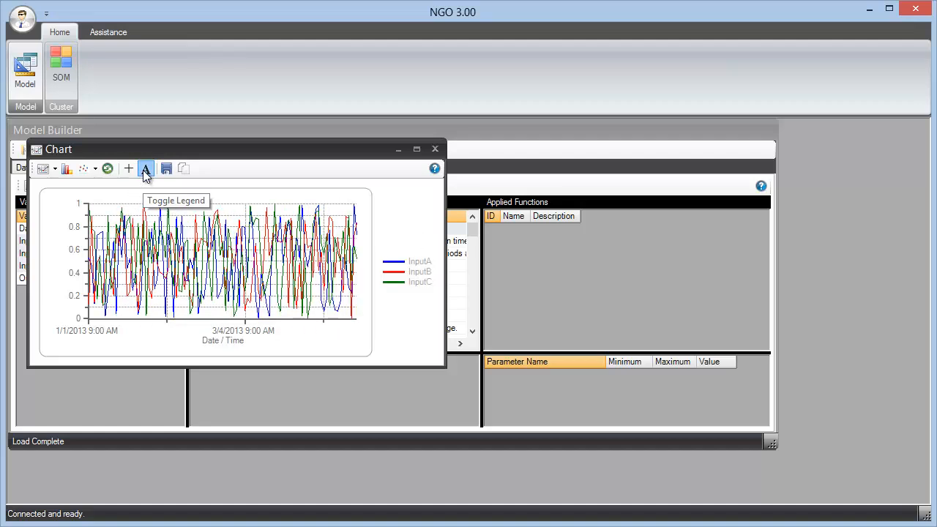
{"action": "left_click", "coordinate": [184, 170]}
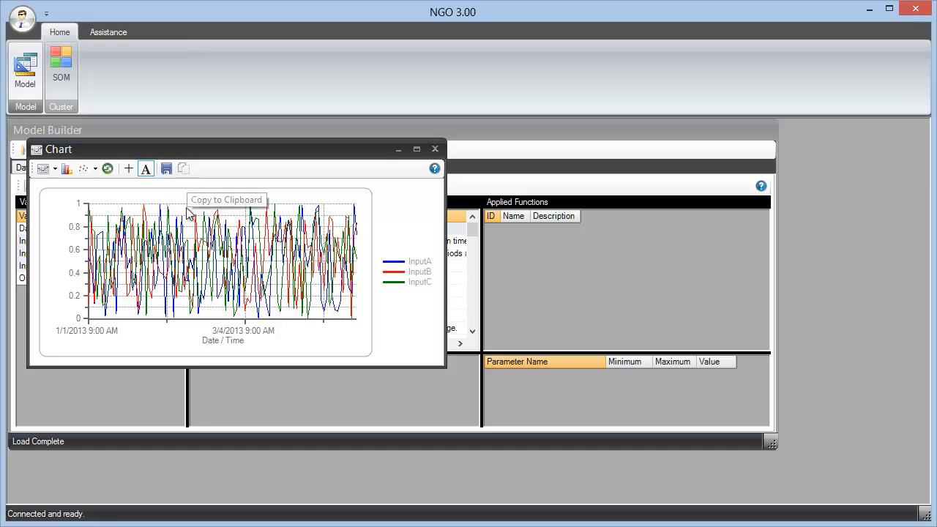
{"action": "left_click", "coordinate": [435, 148]}
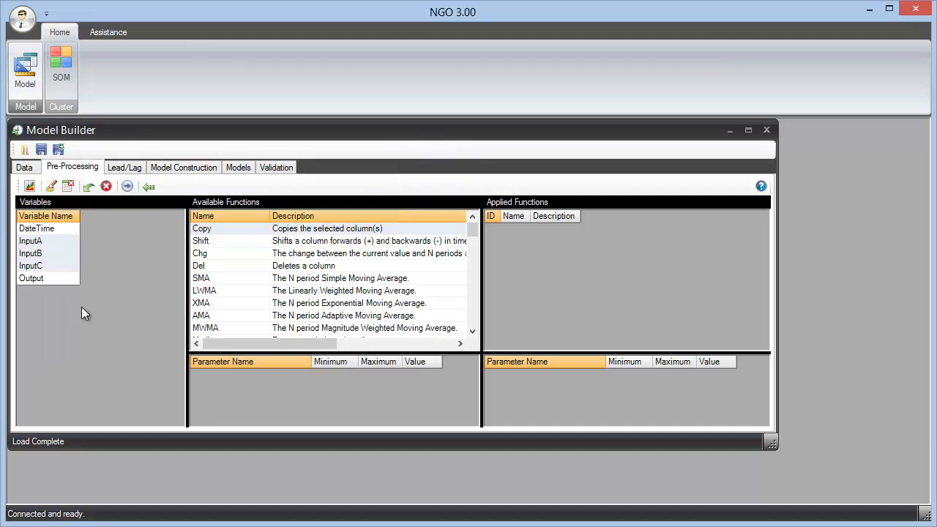
- Chart the Output variable on its own to examine its outliers, and close the chart
{"action": "left_click", "coordinate": [42, 280]}
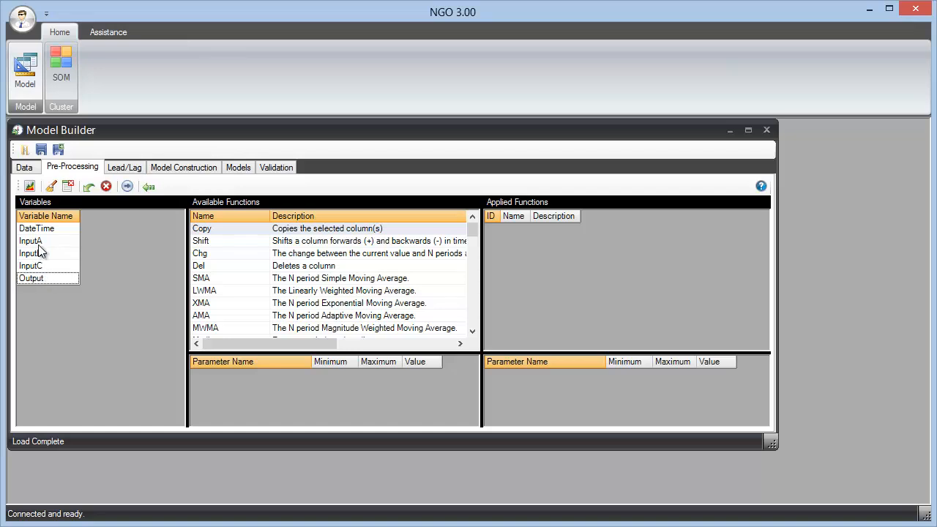
{"action": "left_click", "coordinate": [28, 186]}
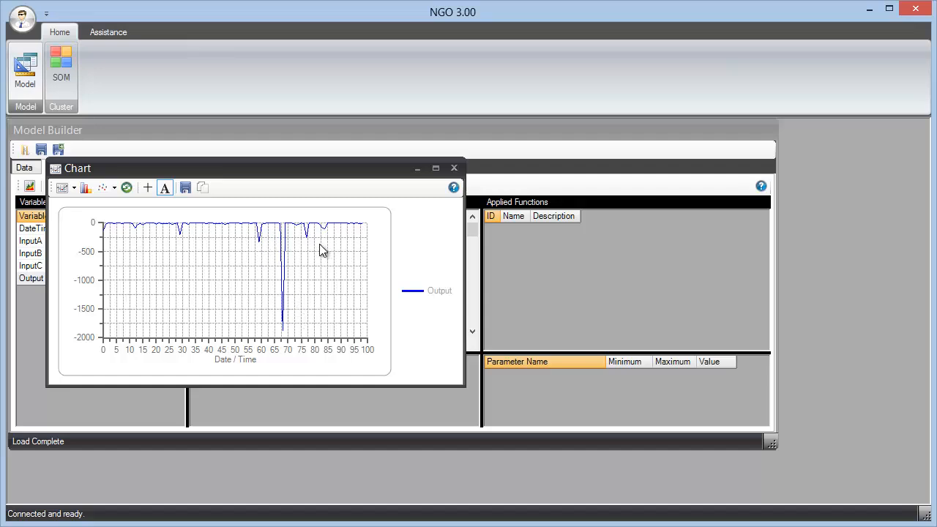
{"action": "left_click", "coordinate": [454, 169]}
- Clean the Output variable automatically with the Clip function, and check the clipped data in a chart
{"action": "left_click", "coordinate": [43, 278]}
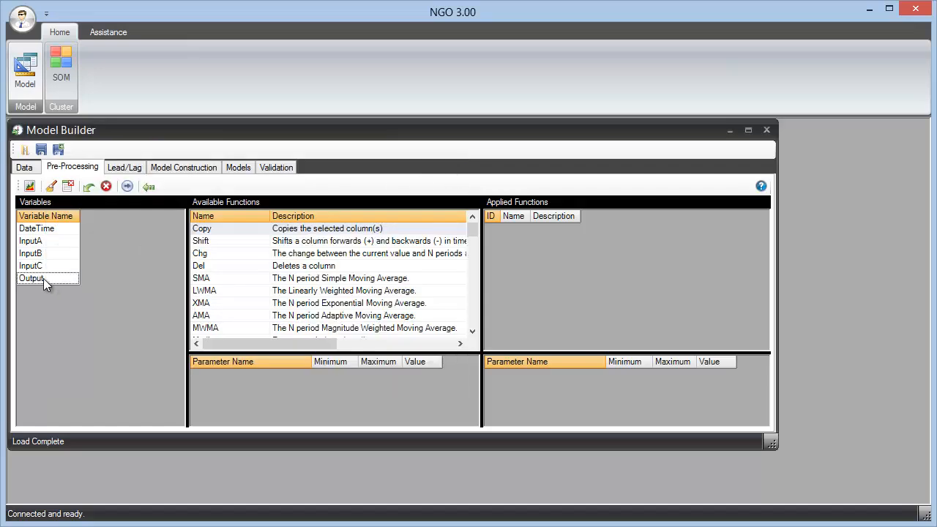
{"action": "left_click", "coordinate": [51, 188]}
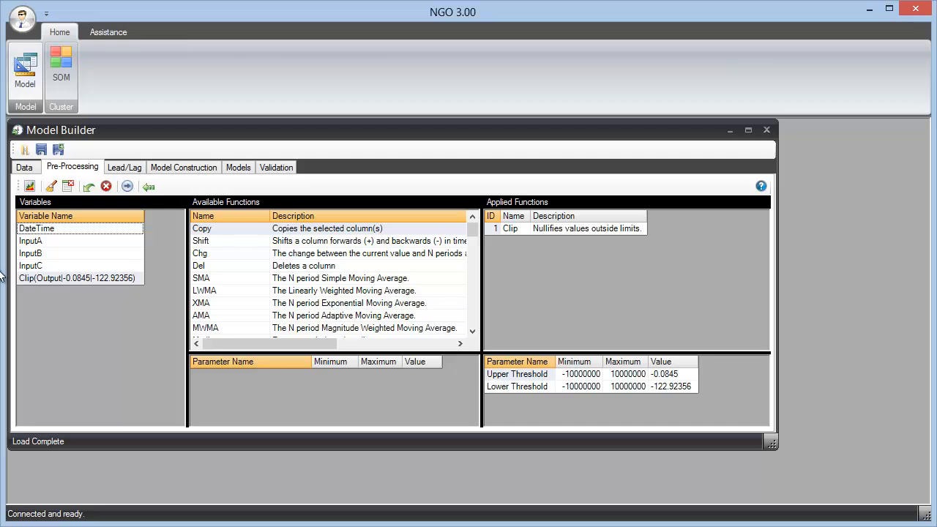
{"action": "left_click", "coordinate": [29, 186]}
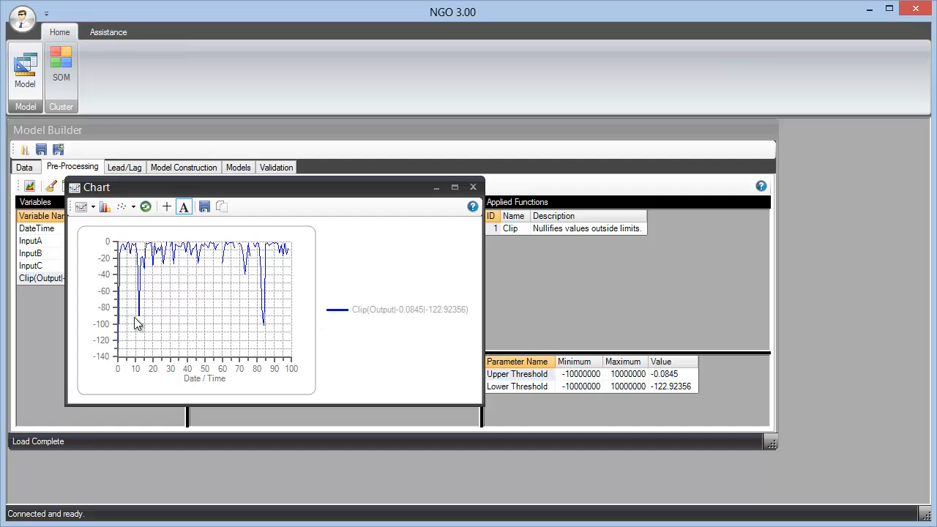
{"action": "left_click", "coordinate": [472, 188]}
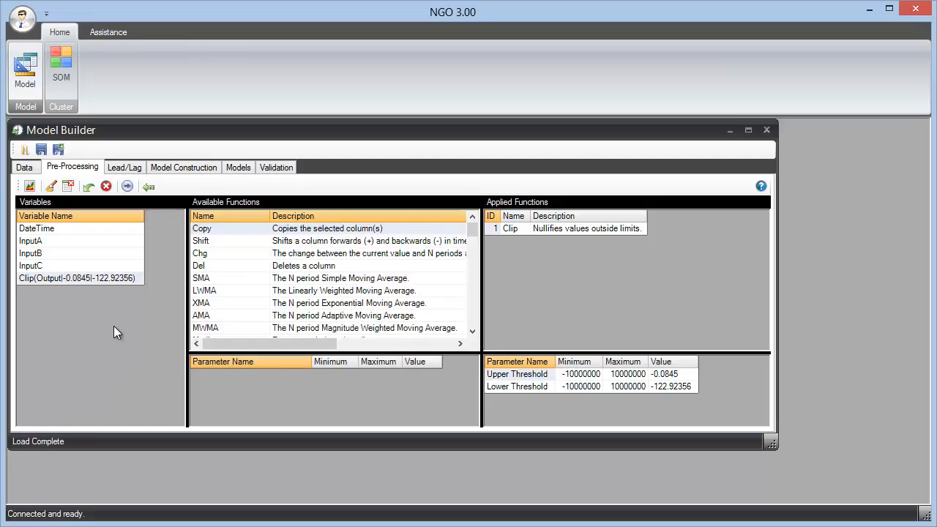
{"action": "left_click", "coordinate": [30, 186]}
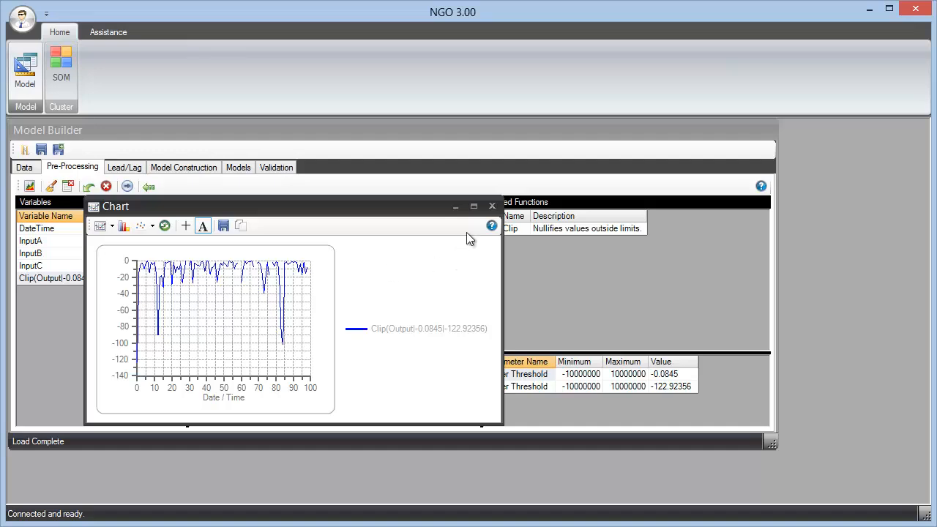
{"action": "left_click", "coordinate": [492, 206]}
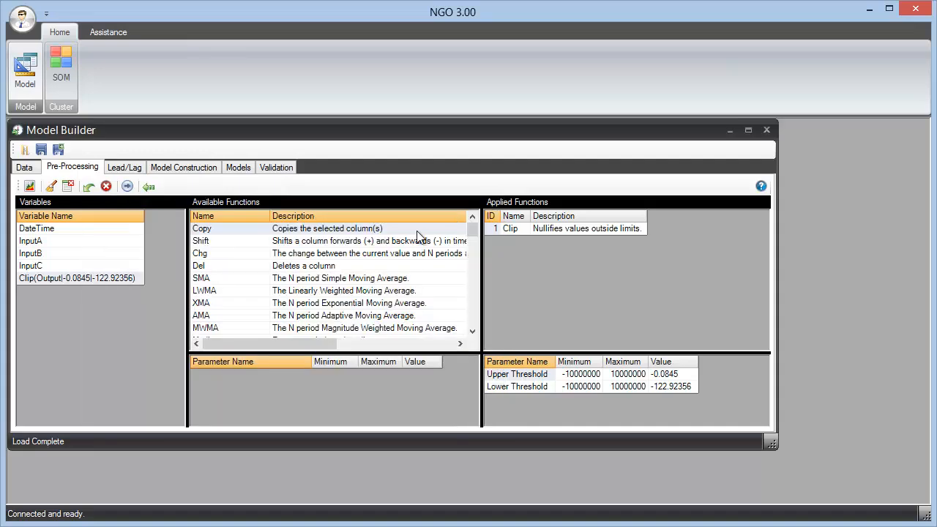
- Set the Lower Threshold of the applied Clip function to -40
{"action": "left_click", "coordinate": [543, 228]}
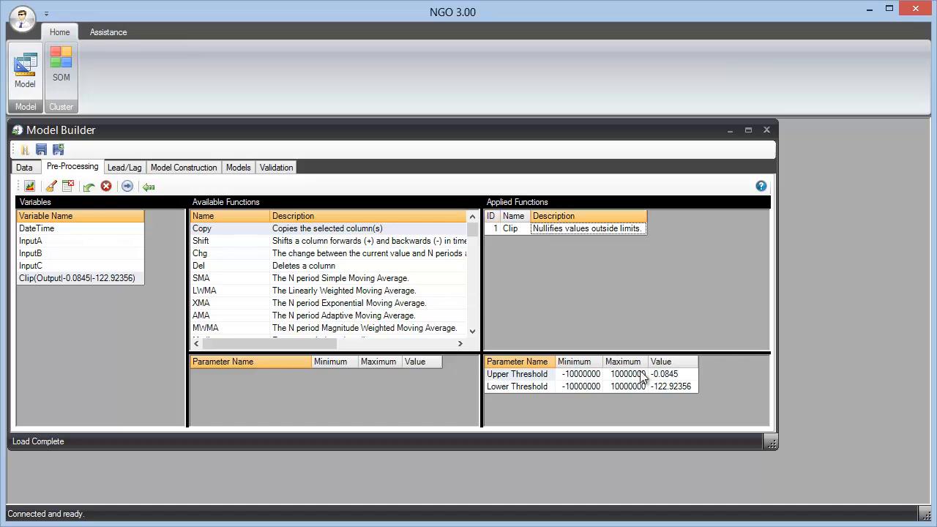
{"action": "left_click", "coordinate": [683, 376]}
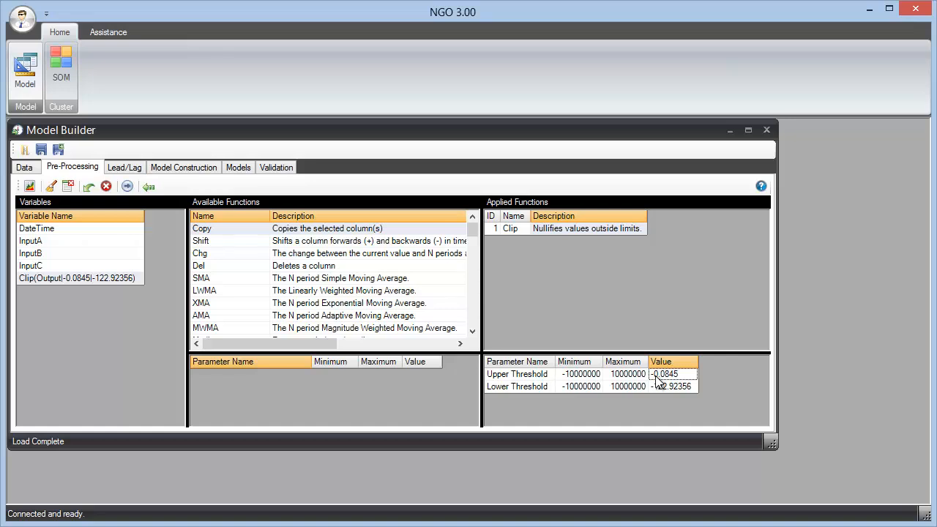
{"action": "left_click", "coordinate": [657, 389]}
{"action": "left_click", "coordinate": [656, 388]}
{"action": "left_click_drag", "start_coordinate": [656, 386], "coordinate": [710, 393]}
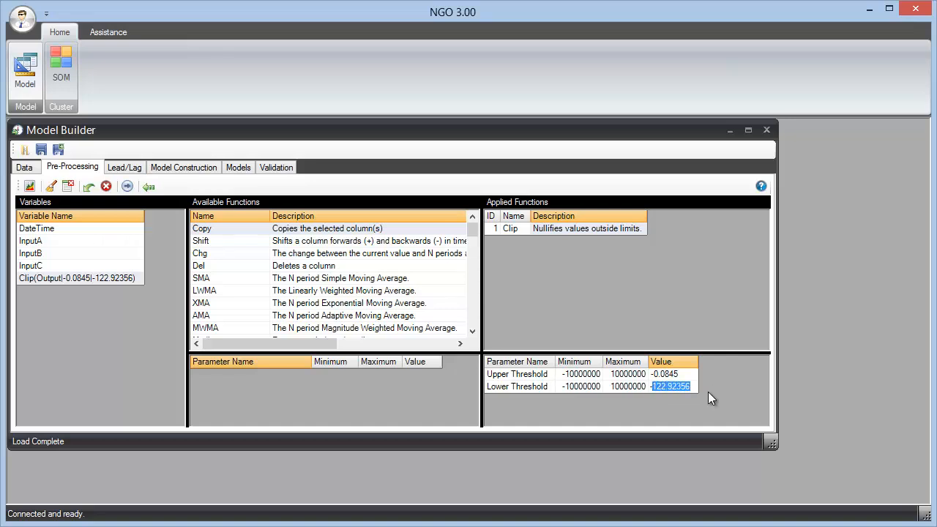
{"action": "type", "text": "40"}
{"action": "key", "text": "Return"}
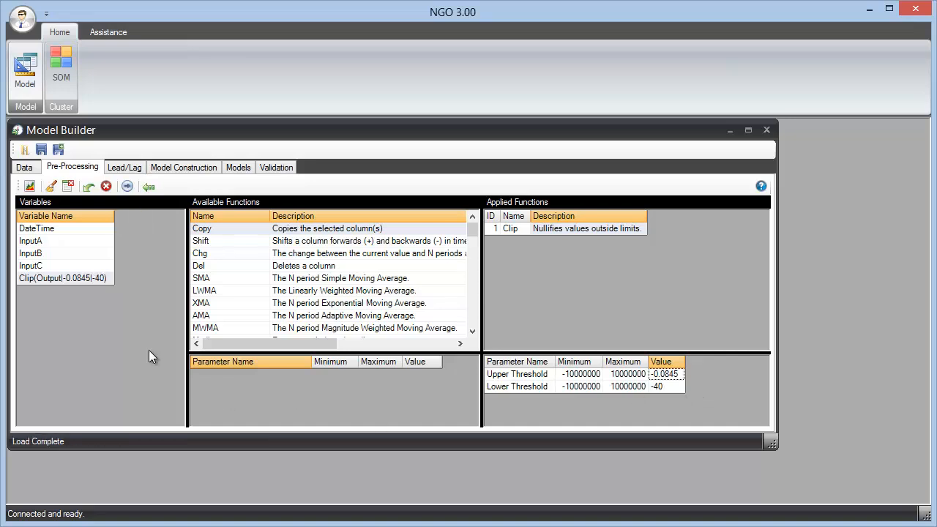
- Check the clipped Output variable in a chart, close it, and chart the variable once more for comparison
{"action": "left_click", "coordinate": [62, 282]}
{"action": "left_click", "coordinate": [30, 186]}
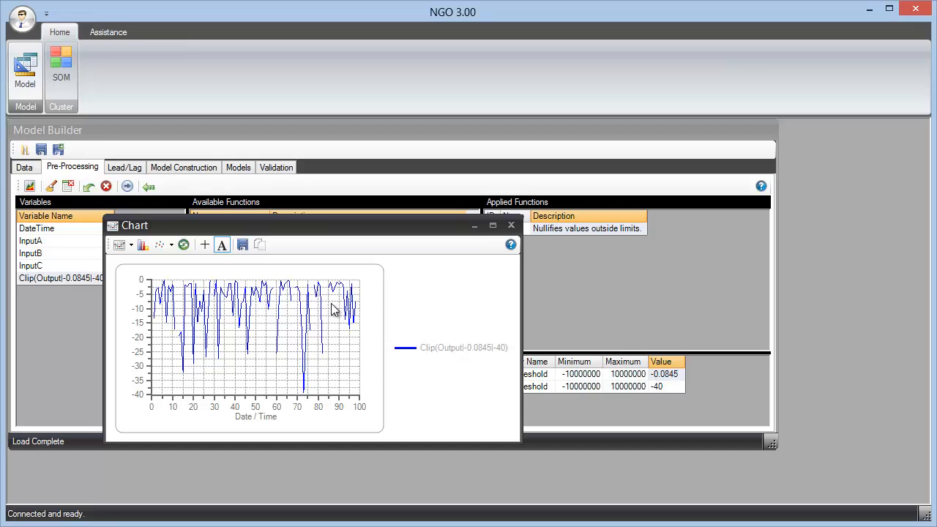
{"action": "left_click", "coordinate": [511, 226]}
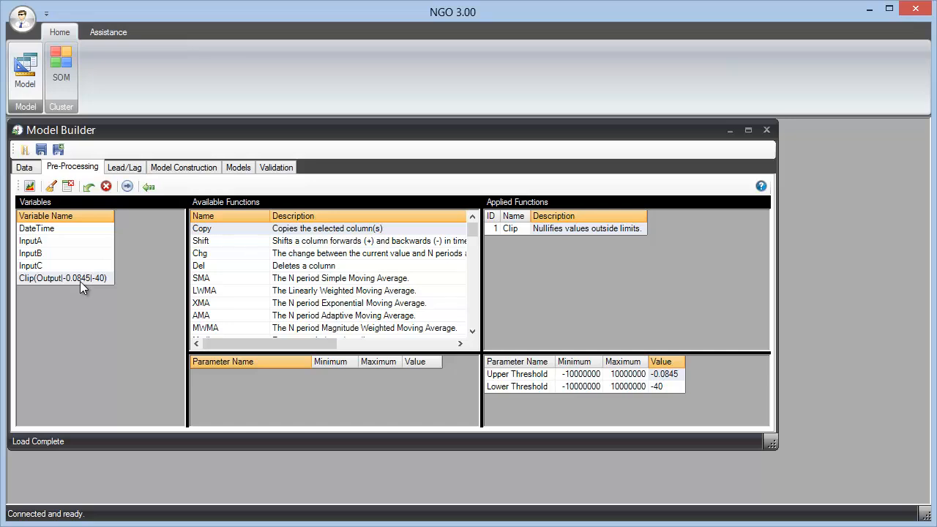
{"action": "left_click", "coordinate": [30, 187]}
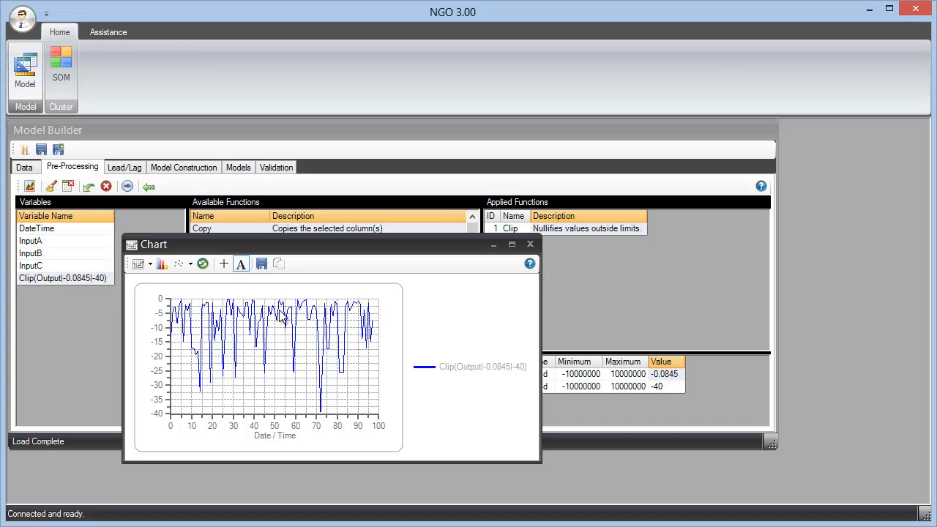
{"action": "left_click", "coordinate": [531, 245]}
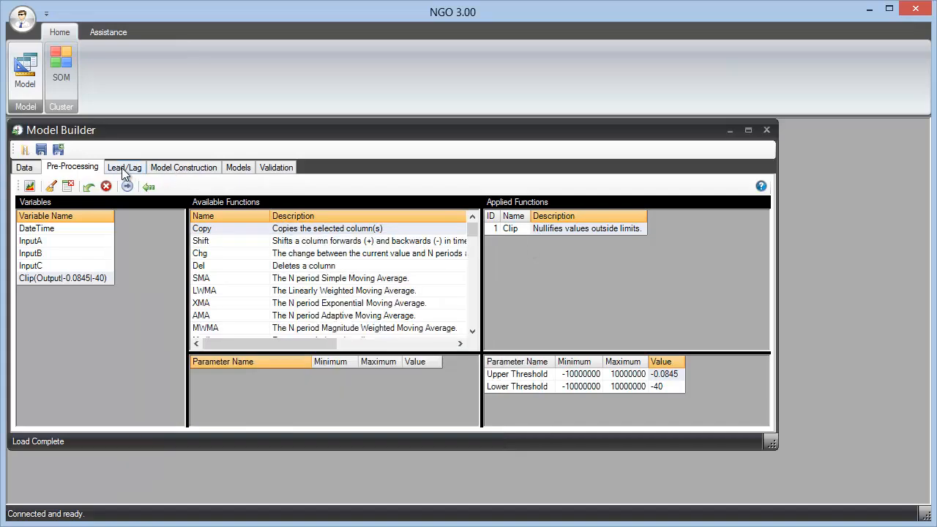
- In model construction, enlarge the Model Builder window, mark InputA, InputB and InputC as optional inputs and the clipped Output as predicted
{"action": "left_click", "coordinate": [185, 167]}
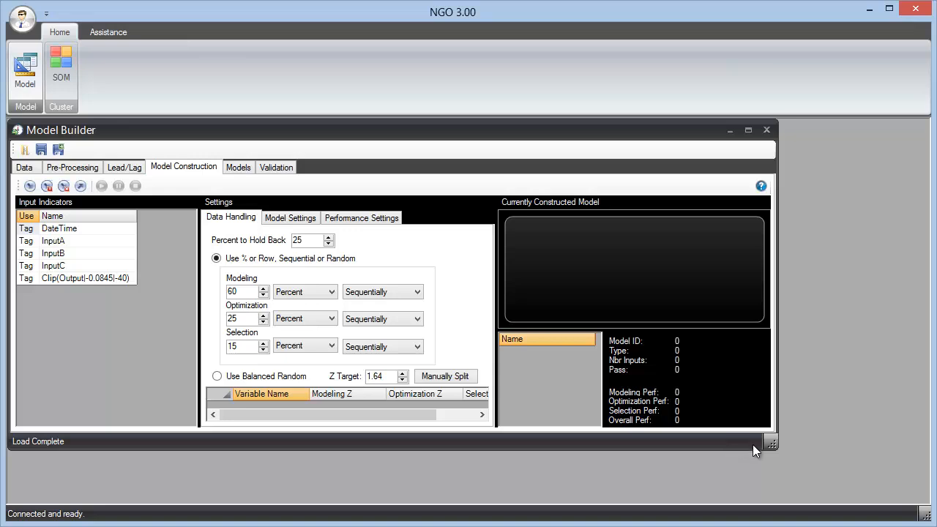
{"action": "left_click_drag", "start_coordinate": [772, 443], "coordinate": [881, 491]}
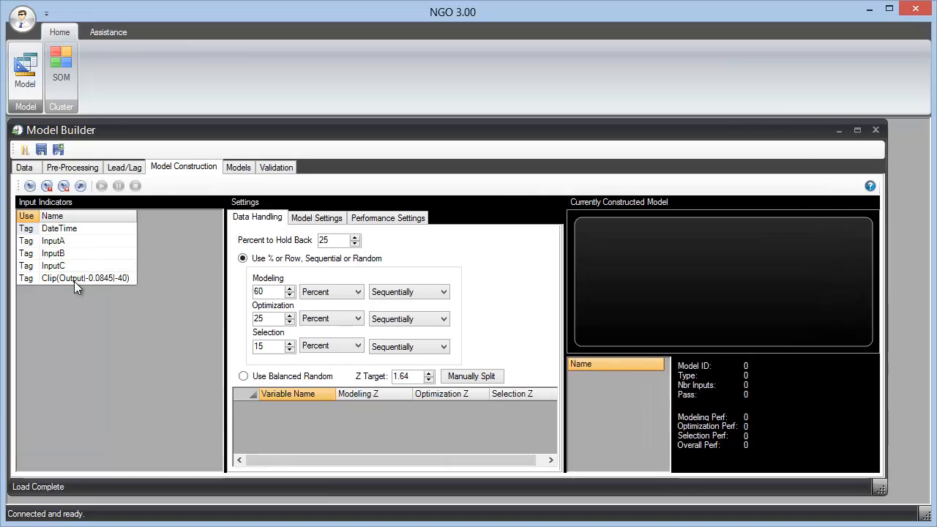
{"action": "left_click", "coordinate": [25, 240]}
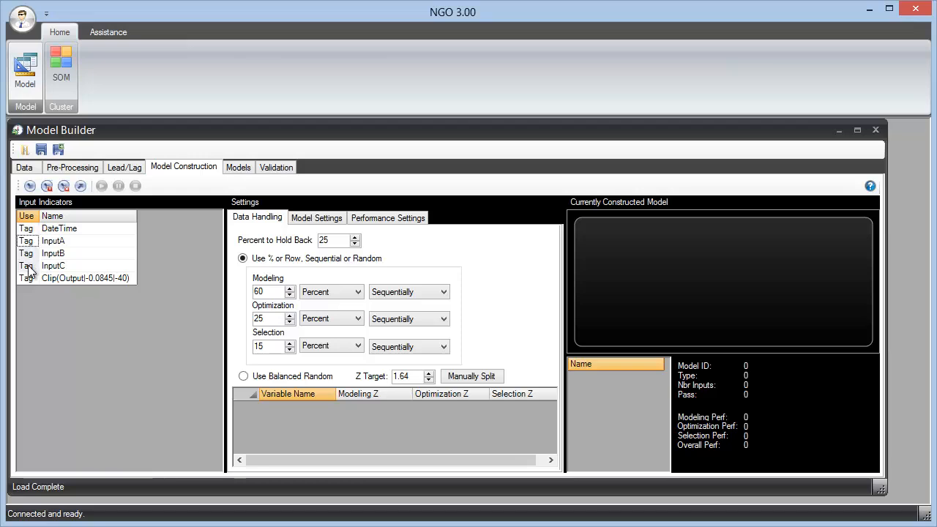
{"action": "left_click", "coordinate": [30, 186]}
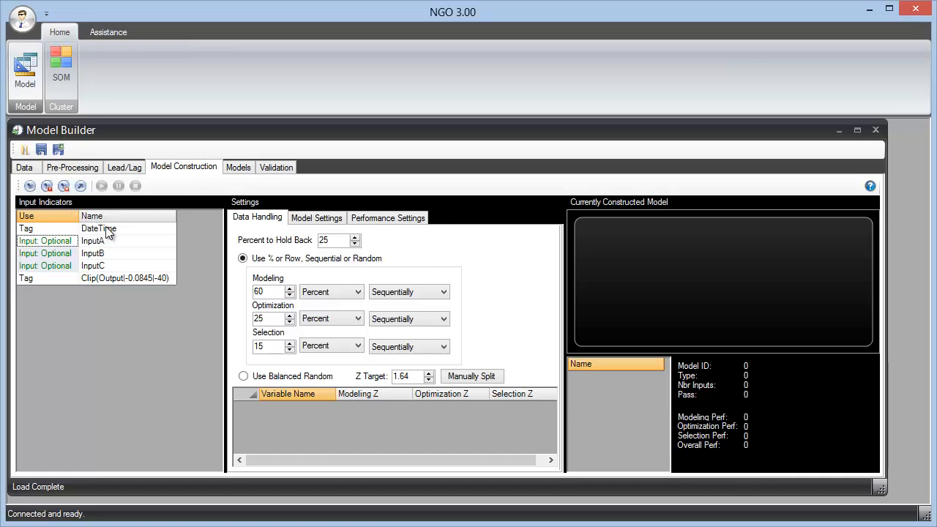
{"action": "left_click", "coordinate": [33, 279]}
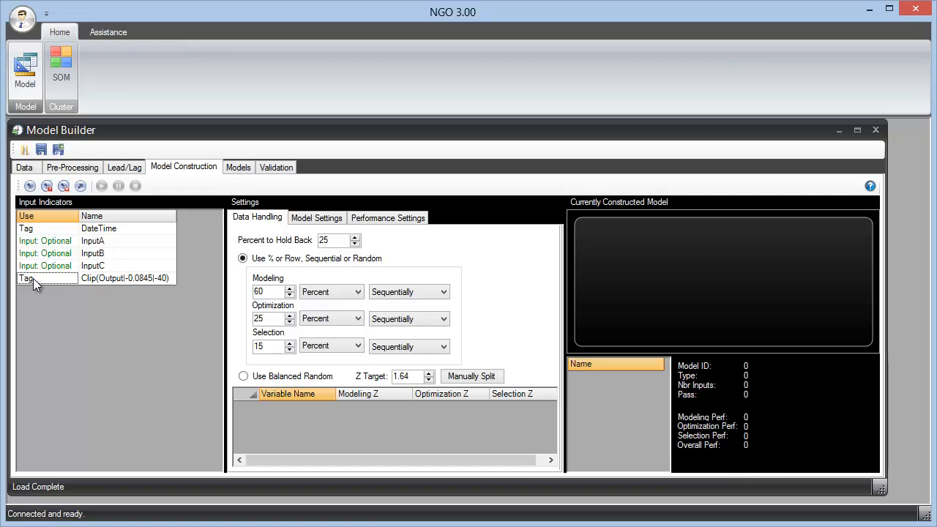
{"action": "left_click", "coordinate": [80, 186]}
- Review the data handling and model settings, and start constructing 100 models with the top 10 saved
{"action": "left_click", "coordinate": [333, 241]}
{"action": "left_click", "coordinate": [313, 220]}
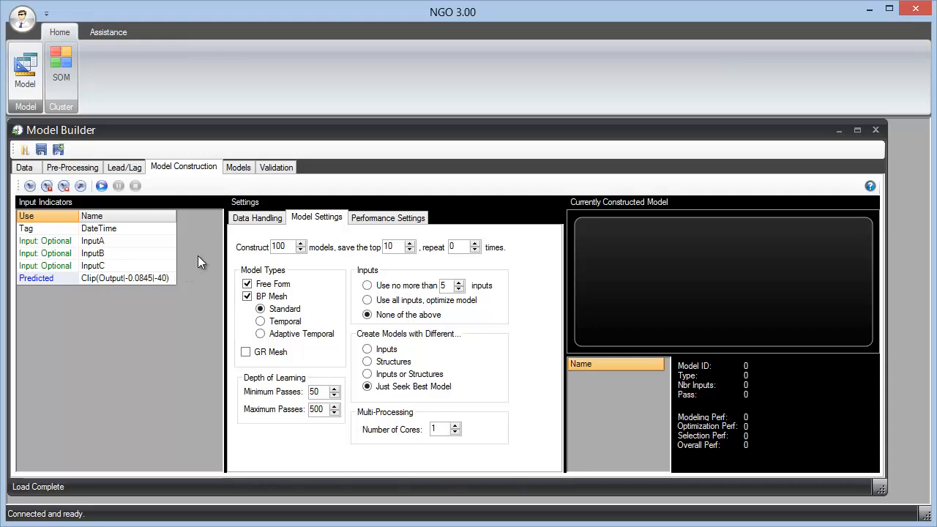
{"action": "left_click", "coordinate": [101, 186]}
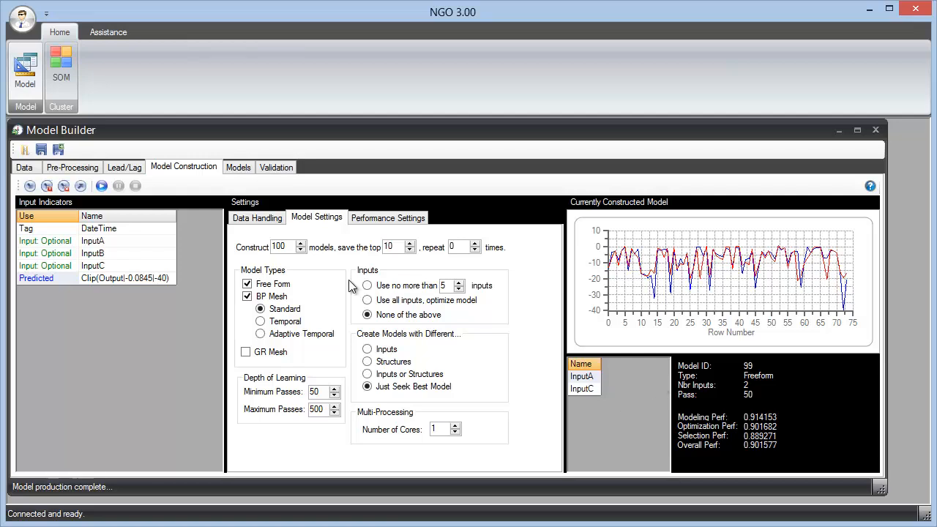
- Show the finished models, keep Average as the model merge method, and view the System model's performance
{"action": "left_click", "coordinate": [239, 167]}
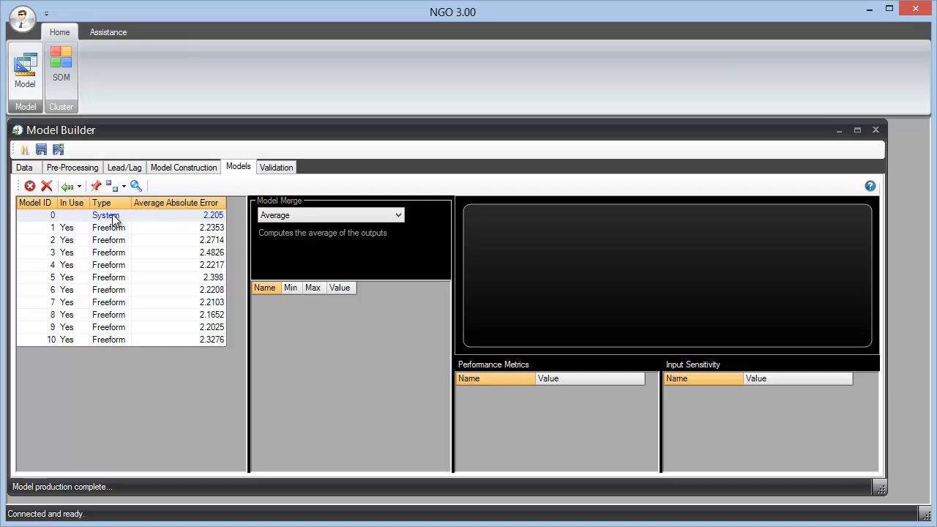
{"action": "left_click", "coordinate": [295, 216]}
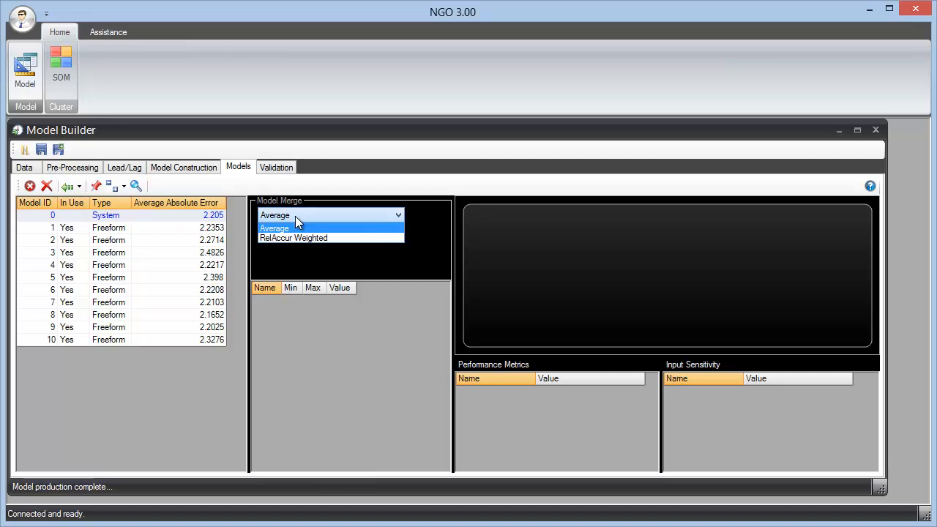
{"action": "left_click", "coordinate": [276, 226]}
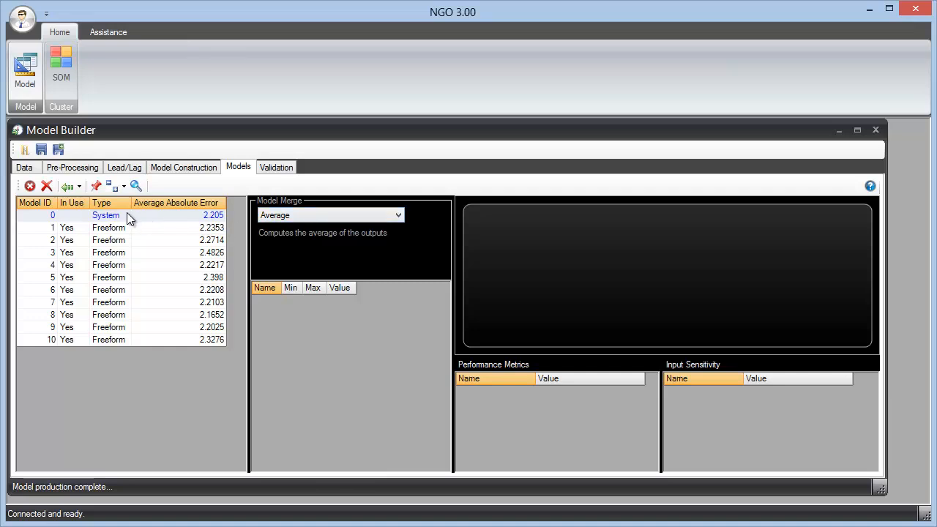
{"action": "left_click", "coordinate": [69, 218]}
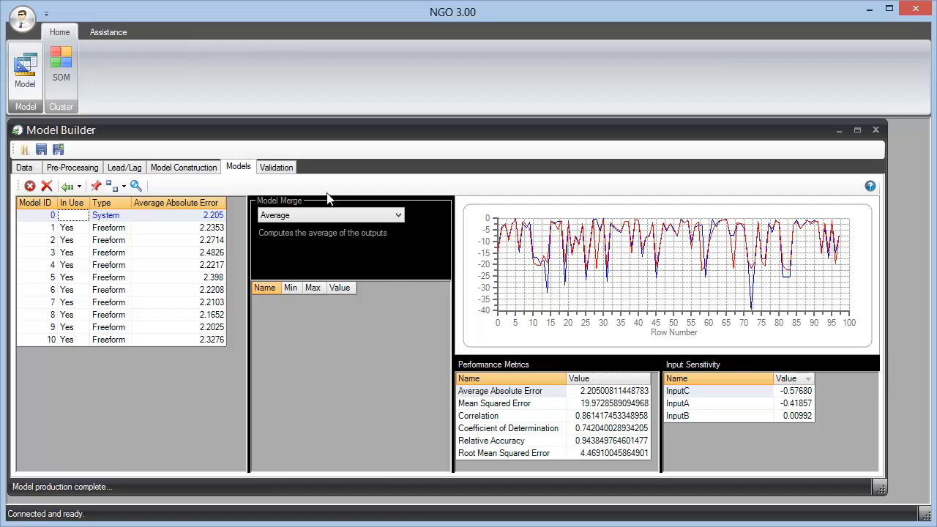
- Compare the charts, performance metrics and input sensitivities of several individual Freeform models
{"action": "left_click", "coordinate": [117, 253]}
{"action": "left_click", "coordinate": [130, 287]}
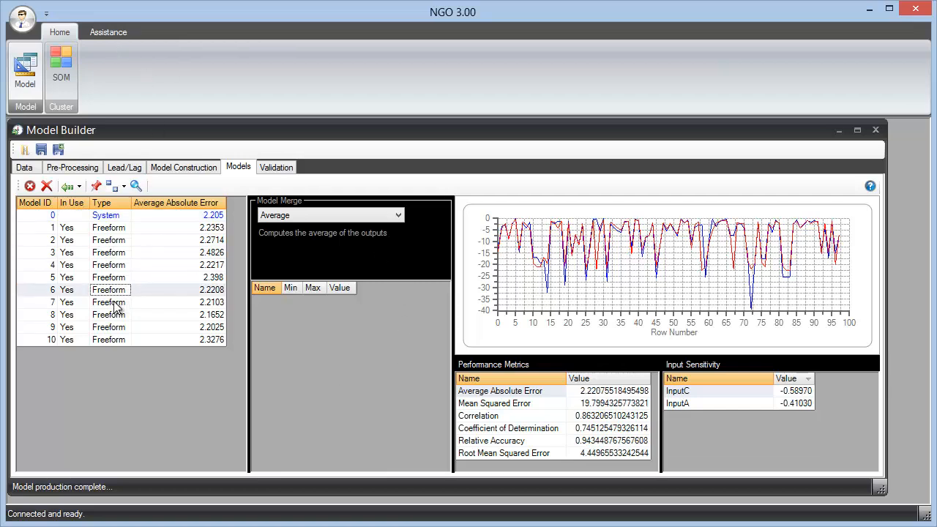
{"action": "left_click", "coordinate": [117, 313]}
{"action": "left_click", "coordinate": [127, 253]}
{"action": "left_click", "coordinate": [94, 290]}
{"action": "left_click", "coordinate": [118, 327]}
- Rank the models by Correlation, highest first, and delete the three lowest-ranked Freeform models, 5, 2 and 3
{"action": "right_click", "coordinate": [168, 264]}
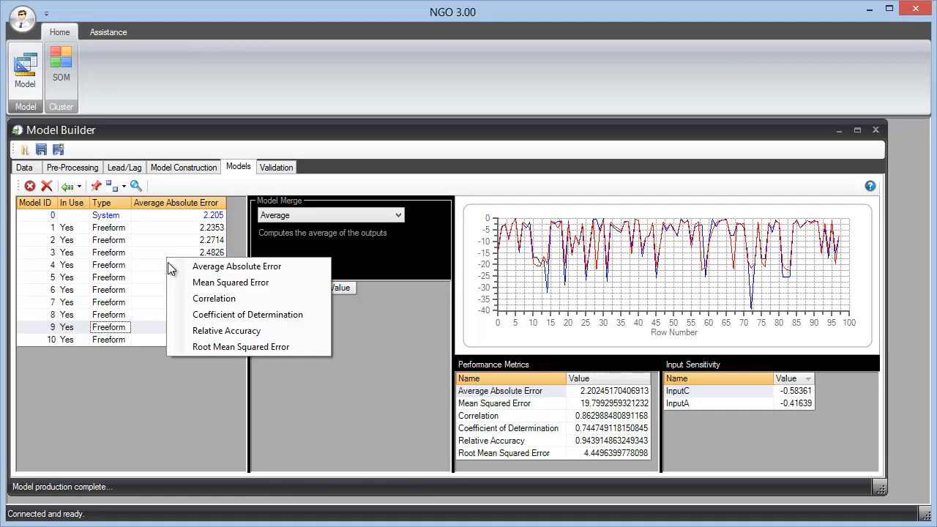
{"action": "left_click", "coordinate": [189, 299]}
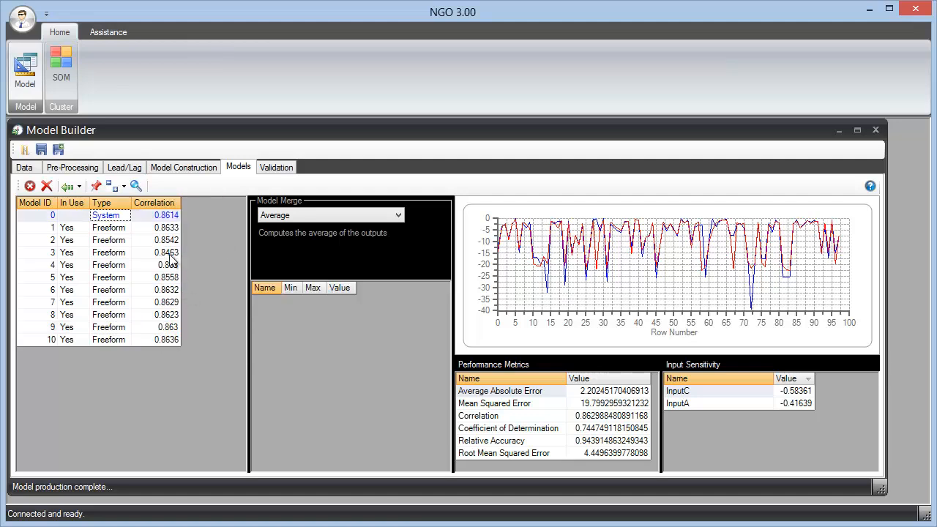
{"action": "left_click", "coordinate": [148, 203]}
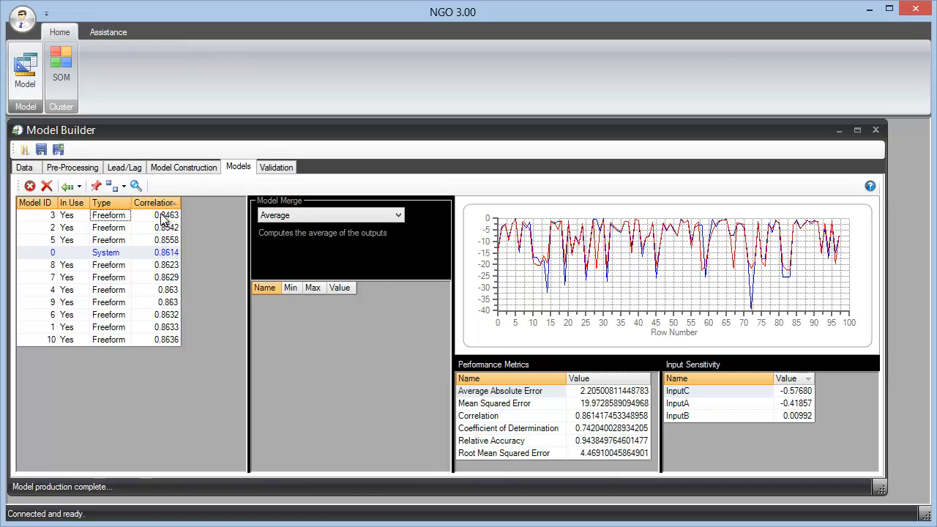
{"action": "left_click", "coordinate": [161, 208]}
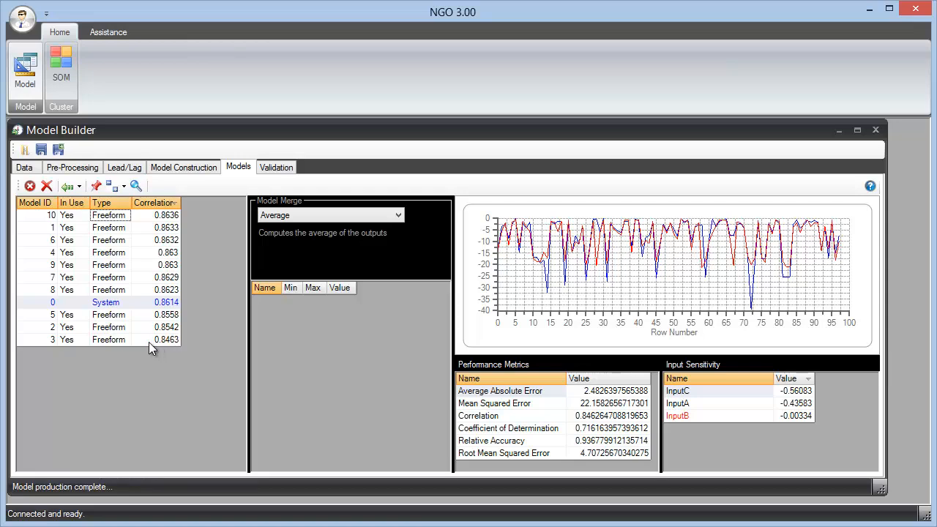
{"action": "left_click", "coordinate": [42, 316]}
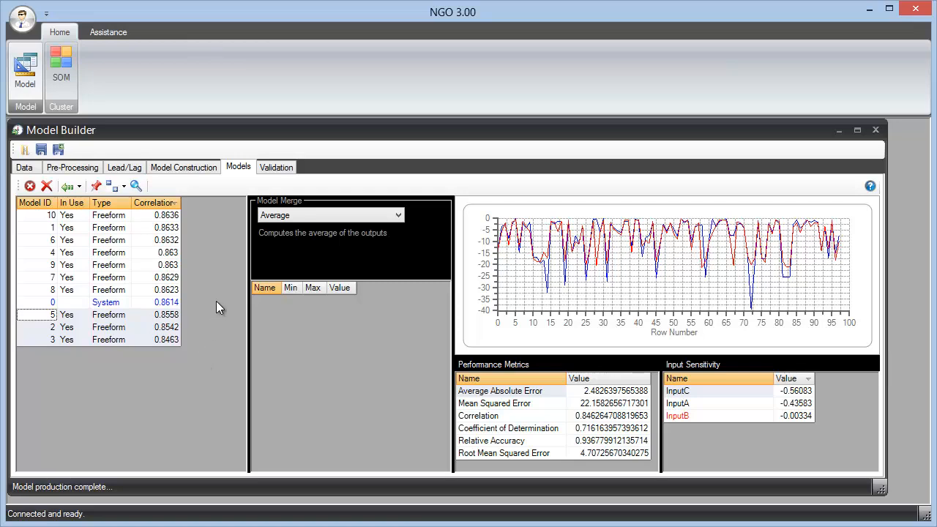
{"action": "left_click", "coordinate": [31, 186]}
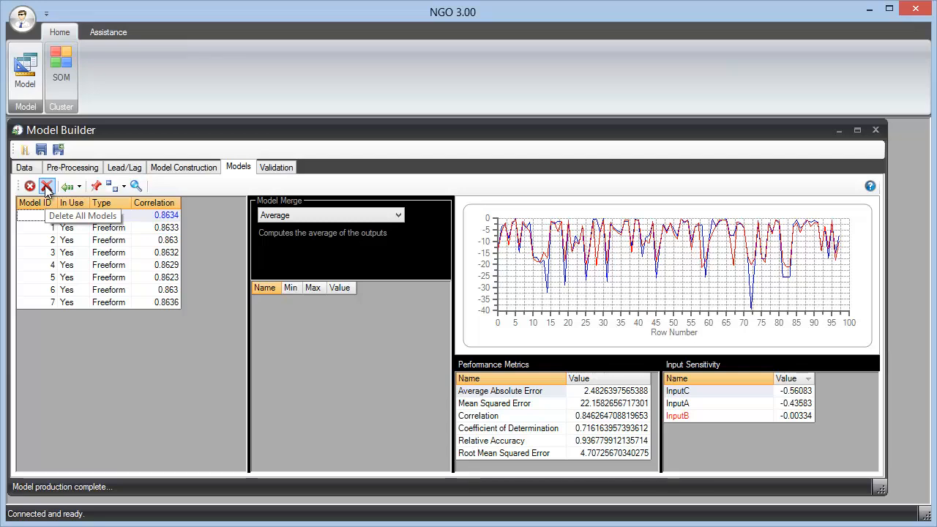
- Review the model construction settings and the available options for exporting model predictions
{"action": "left_click", "coordinate": [190, 166]}
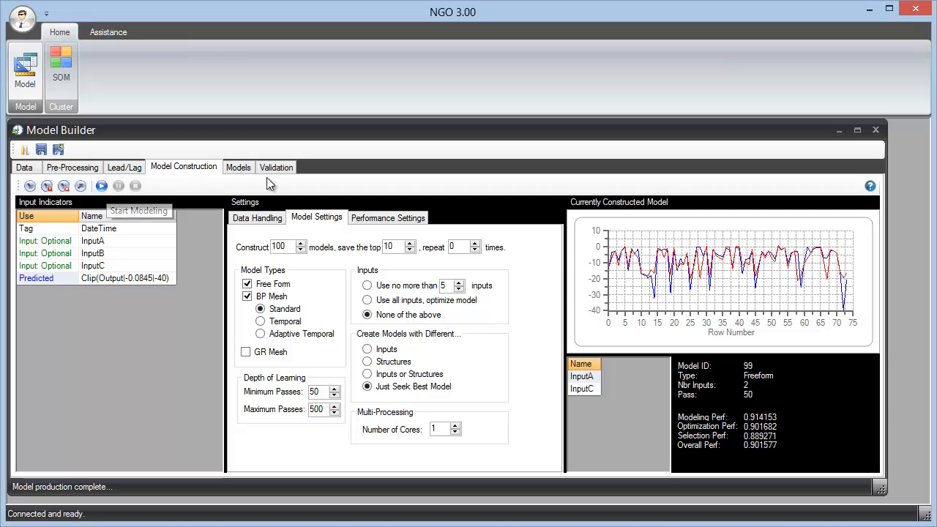
{"action": "left_click", "coordinate": [238, 167]}
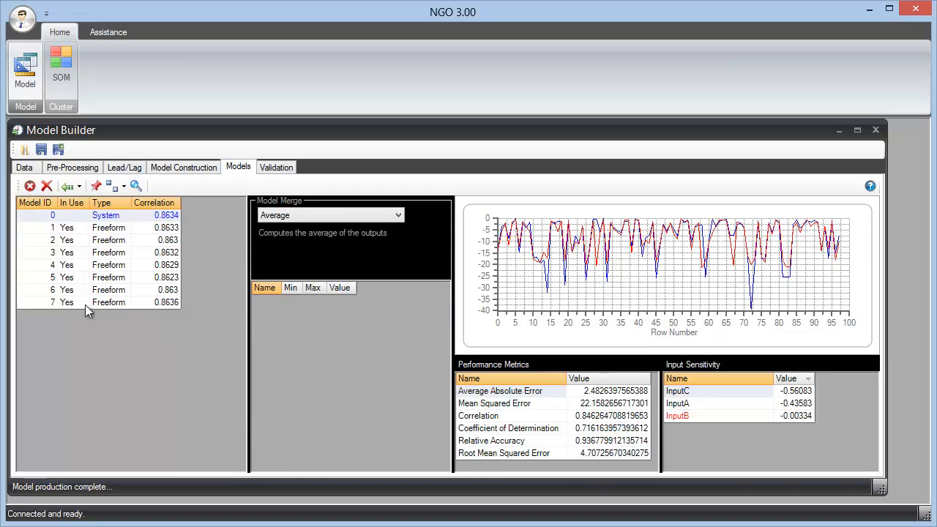
{"action": "left_click", "coordinate": [79, 188]}
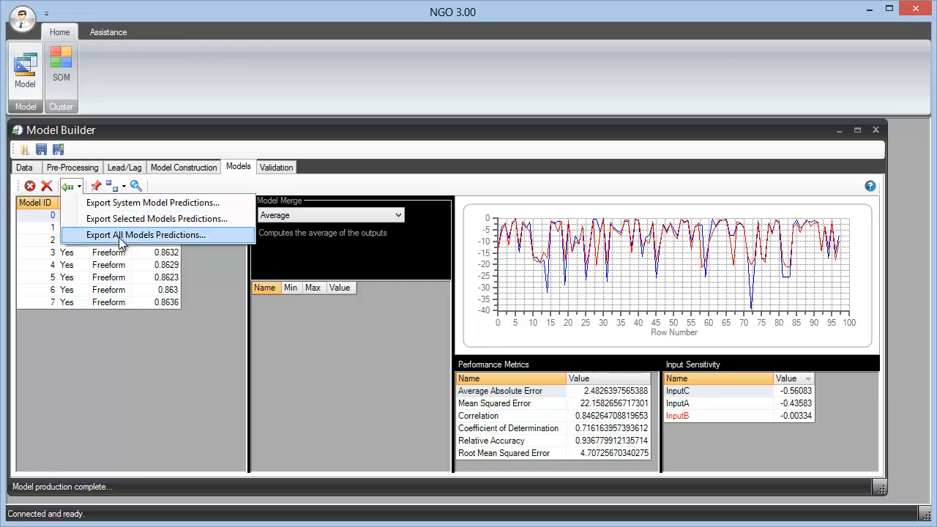
{"action": "left_click", "coordinate": [144, 343]}
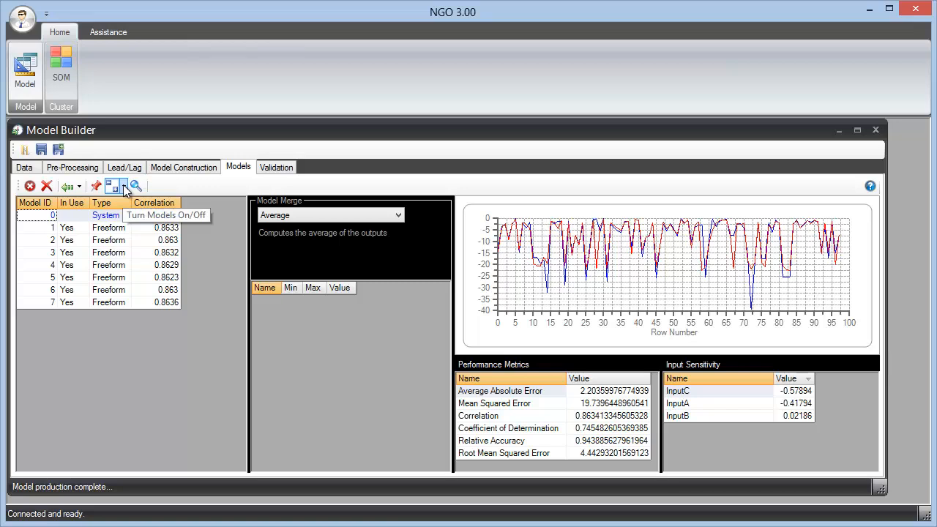
- Turn off Freeform model 7, the one with the highest correlation, and sort the model list by Model ID
{"action": "left_click", "coordinate": [164, 205]}
{"action": "left_click", "coordinate": [34, 305]}
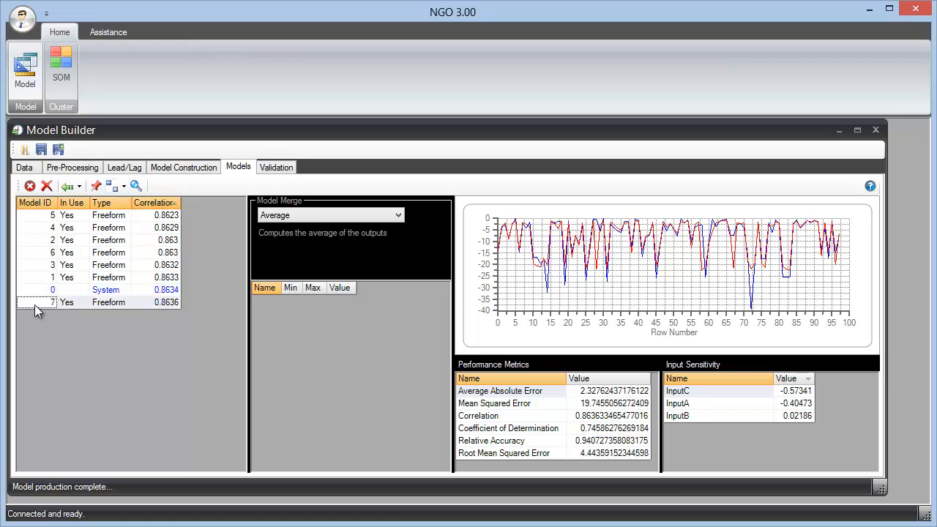
{"action": "left_click", "coordinate": [124, 188]}
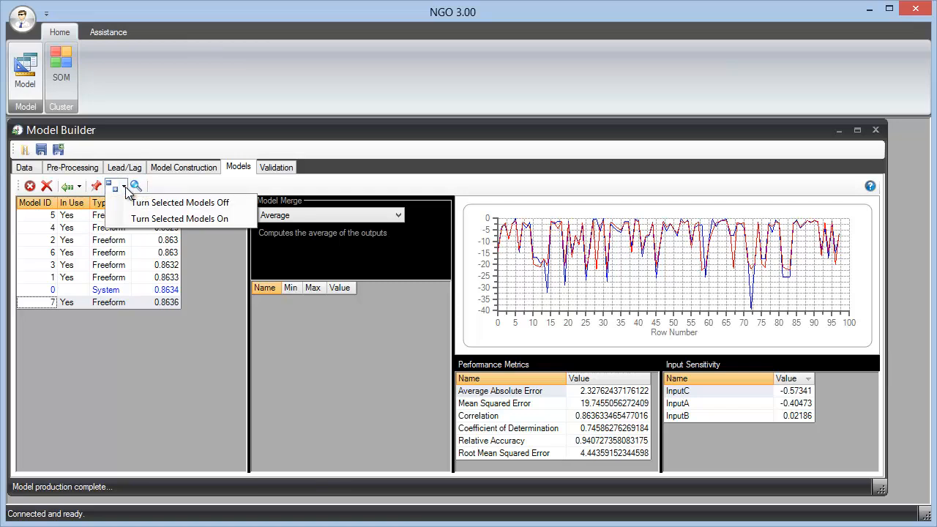
{"action": "left_click", "coordinate": [124, 187]}
{"action": "left_click", "coordinate": [125, 188]}
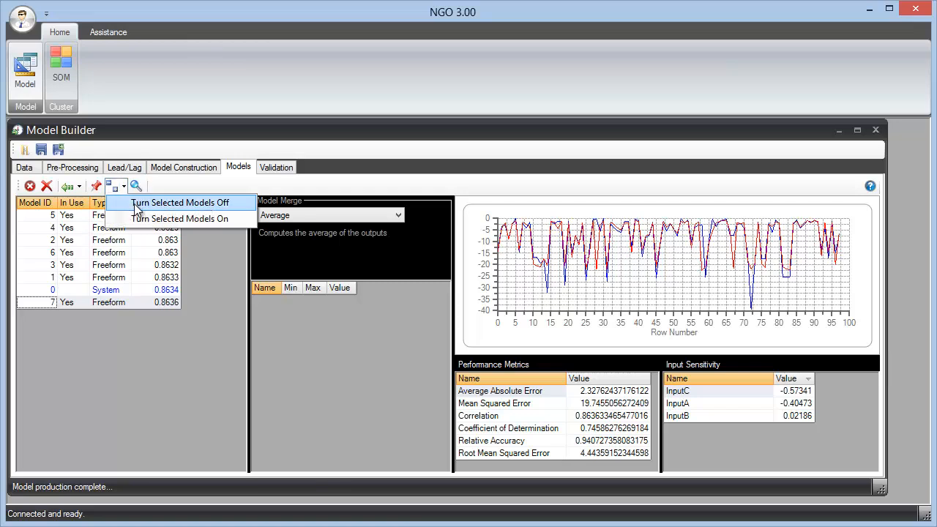
{"action": "left_click", "coordinate": [136, 207]}
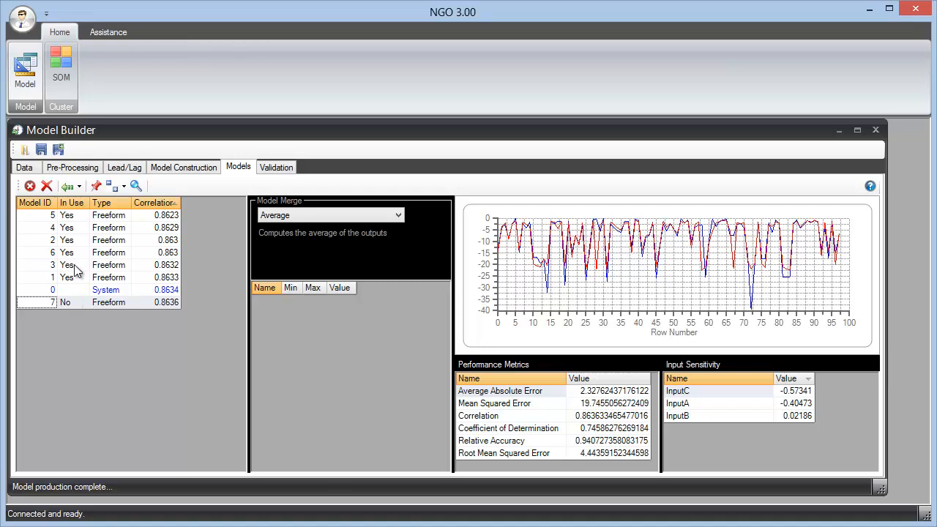
{"action": "left_click", "coordinate": [77, 304]}
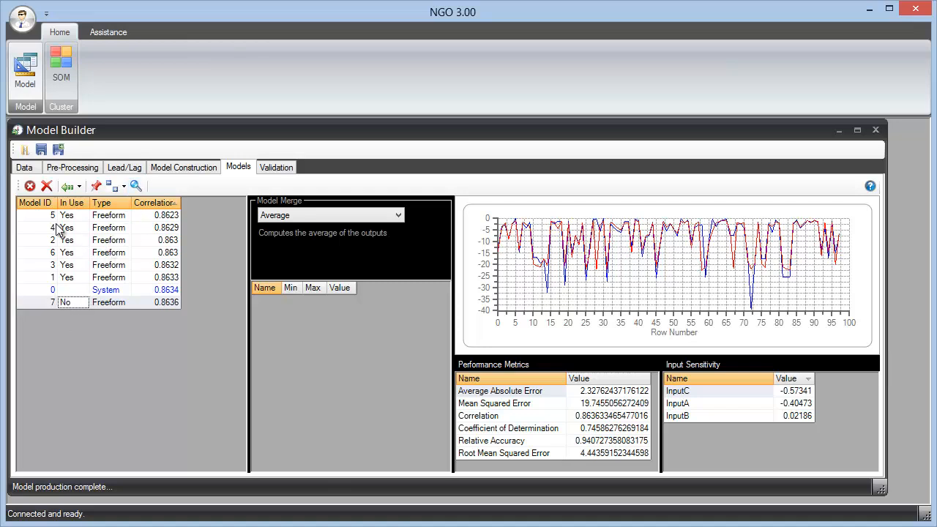
{"action": "left_click", "coordinate": [32, 200]}
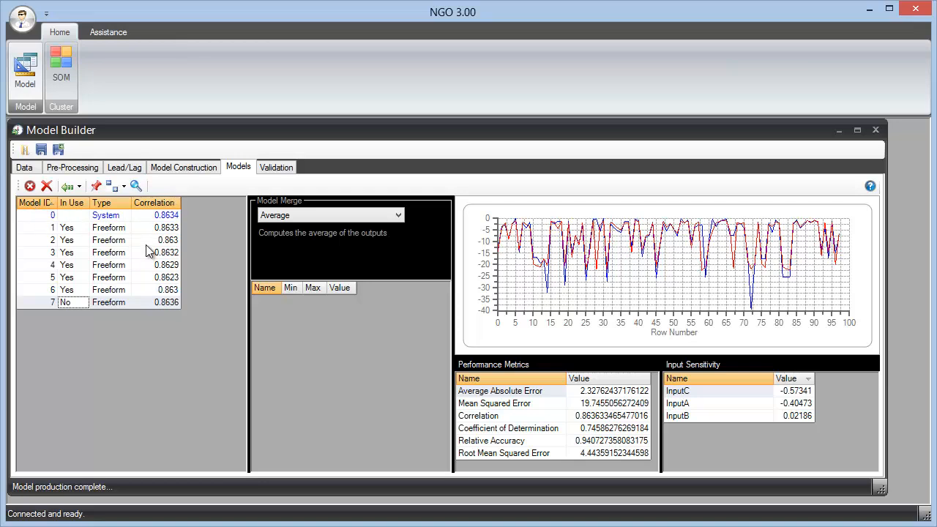
- Plot Freeform model 1's response surface for InputA and InputC in the Performance Explorer, and enlarge that window over the main window
{"action": "left_click", "coordinate": [48, 228]}
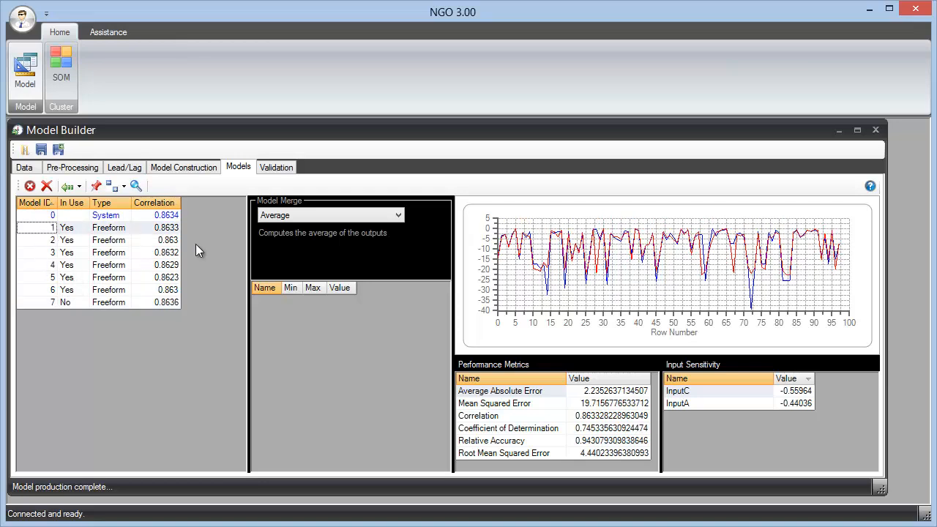
{"action": "left_click", "coordinate": [136, 187]}
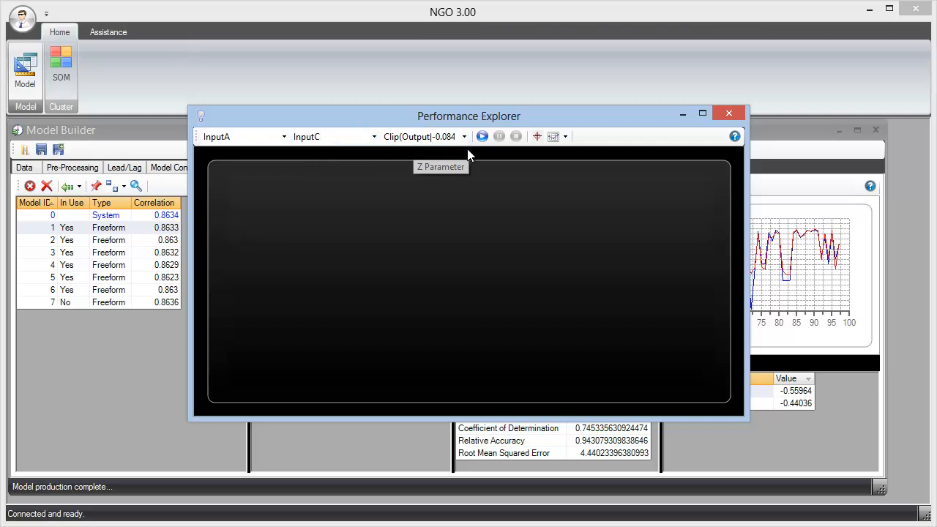
{"action": "left_click", "coordinate": [481, 137]}
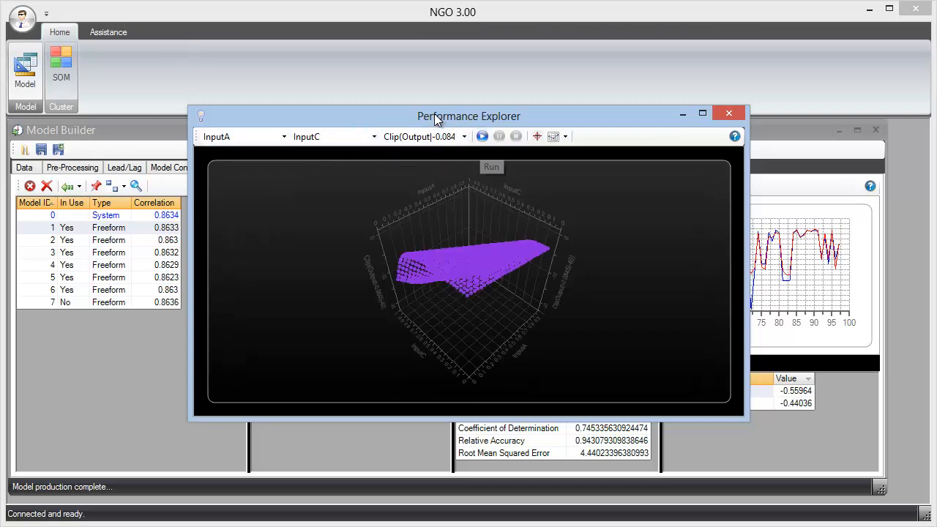
{"action": "left_click_drag", "start_coordinate": [436, 119], "coordinate": [254, 25]}
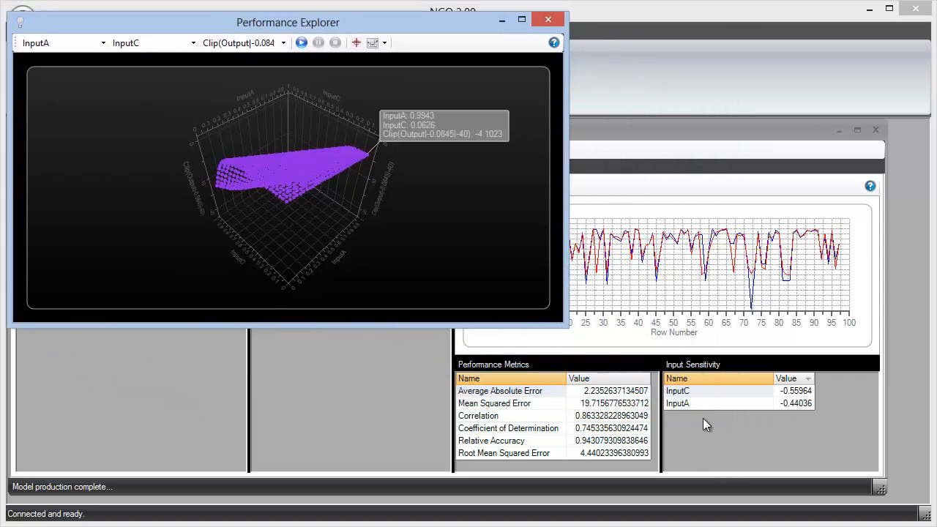
{"action": "left_click_drag", "start_coordinate": [569, 329], "coordinate": [891, 504]}
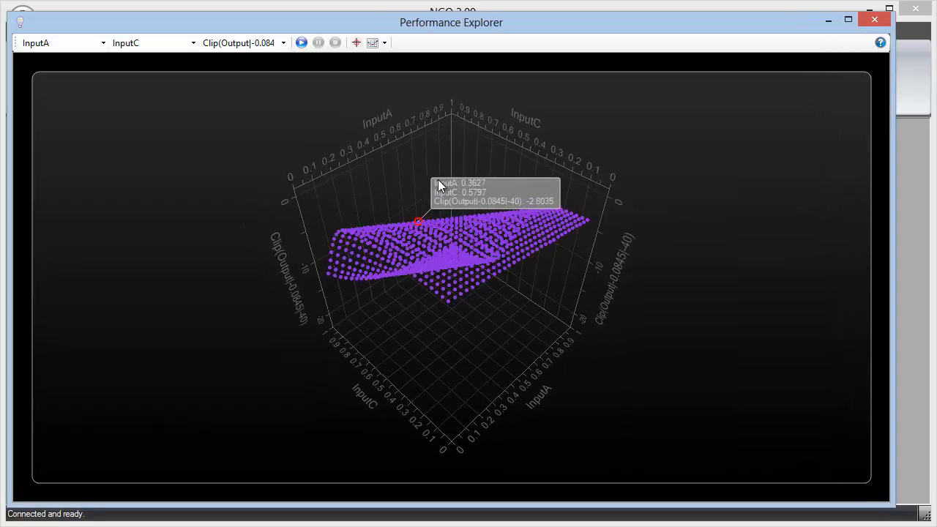
- Examine the response surface from several angles, starting and stopping the chart's automatic spin
{"action": "left_click_drag", "start_coordinate": [454, 359], "coordinate": [423, 289]}
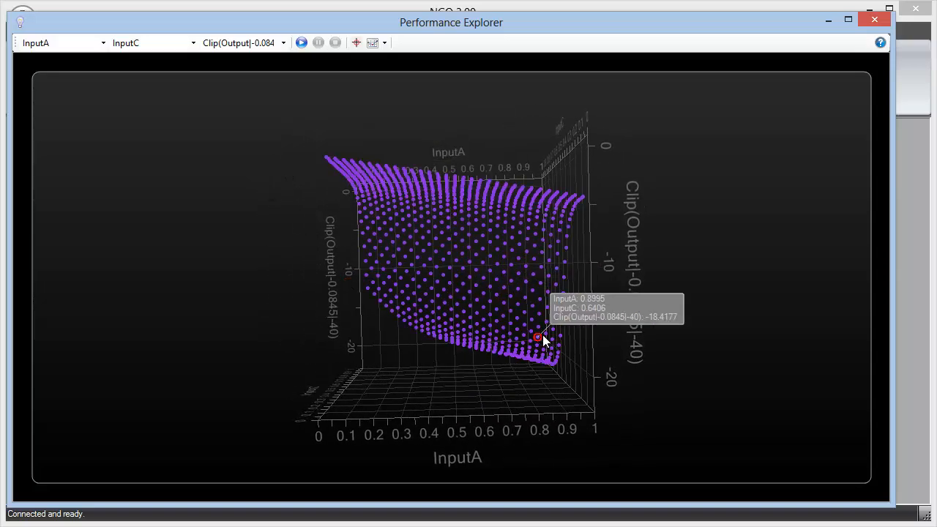
{"action": "left_click_drag", "start_coordinate": [546, 335], "coordinate": [417, 410]}
{"action": "left_click_drag", "start_coordinate": [555, 449], "coordinate": [555, 449]}
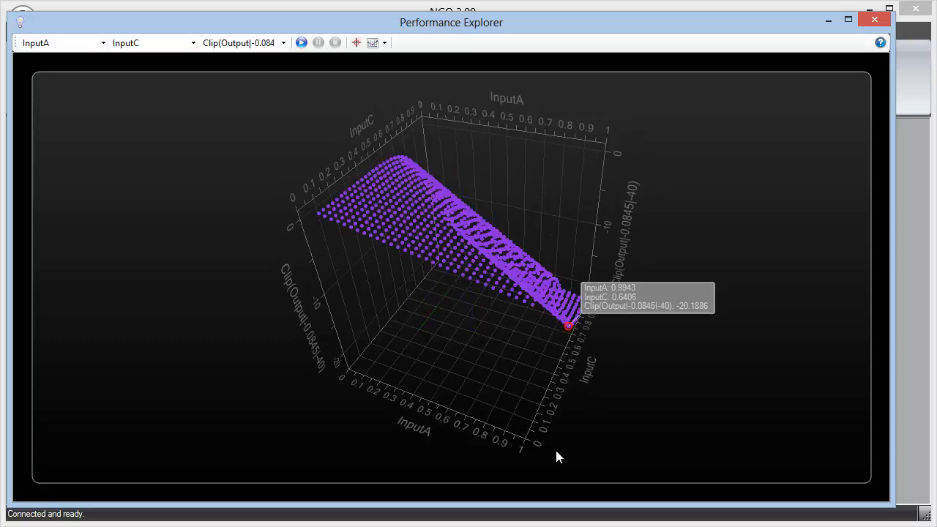
{"action": "left_click_drag", "start_coordinate": [525, 411], "coordinate": [506, 336]}
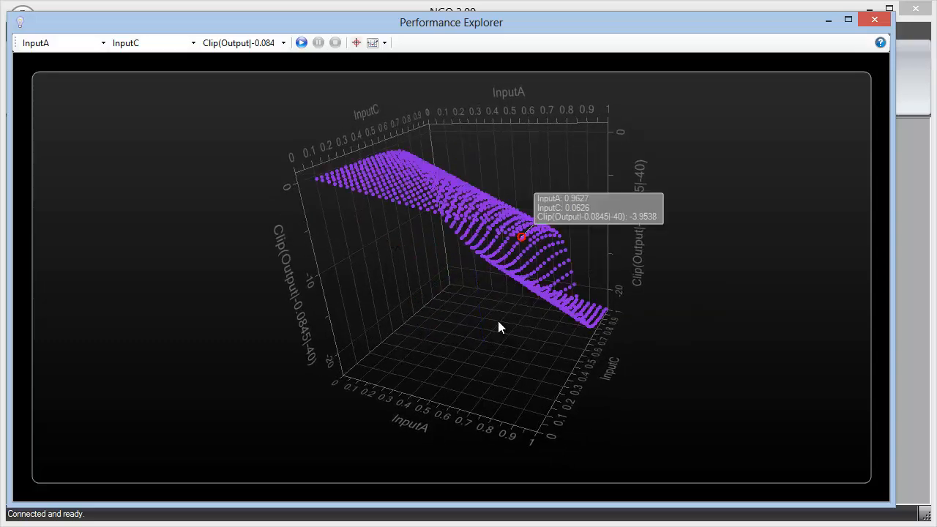
{"action": "left_click", "coordinate": [386, 43]}
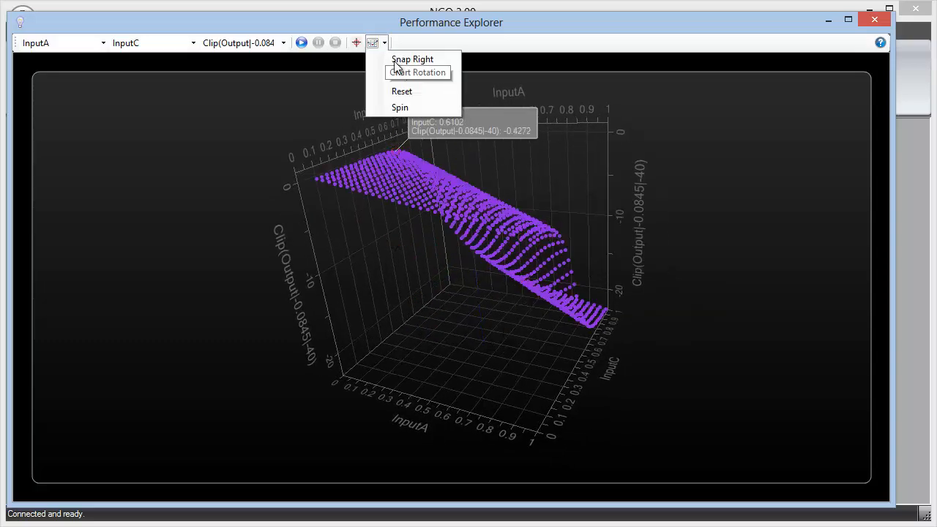
{"action": "left_click", "coordinate": [404, 112]}
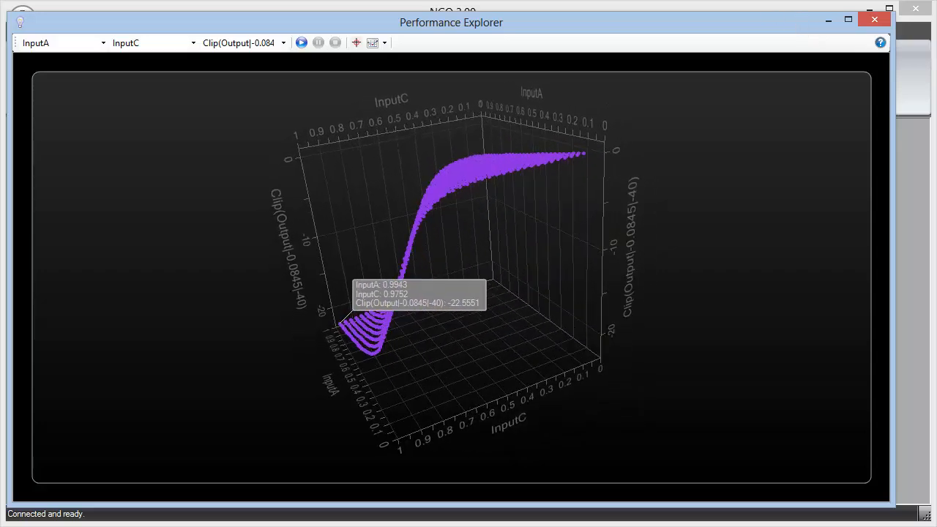
{"action": "left_click", "coordinate": [385, 44]}
{"action": "left_click", "coordinate": [407, 107]}
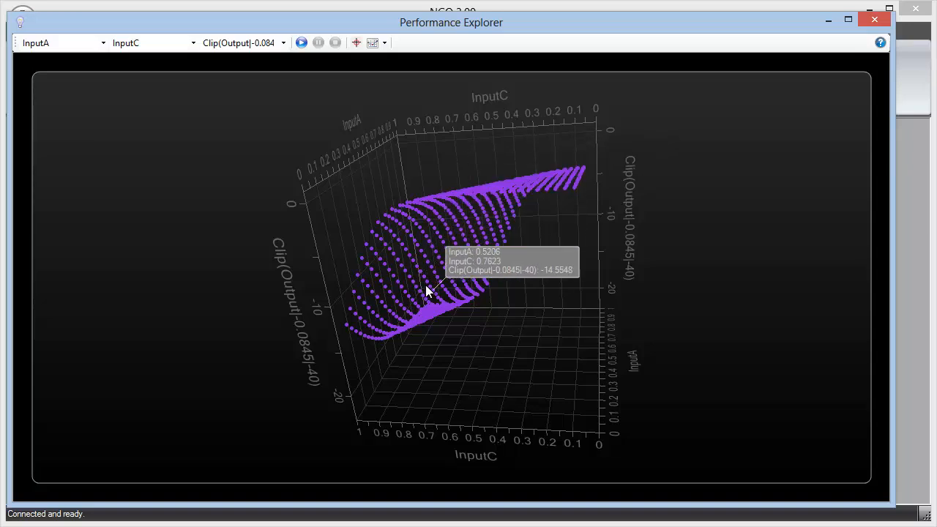
- Turn off the data point read-outs on the 3D chart and view the surface from the opposite side
{"action": "left_click", "coordinate": [357, 43]}
{"action": "left_click_drag", "start_coordinate": [470, 235], "coordinate": [547, 250]}
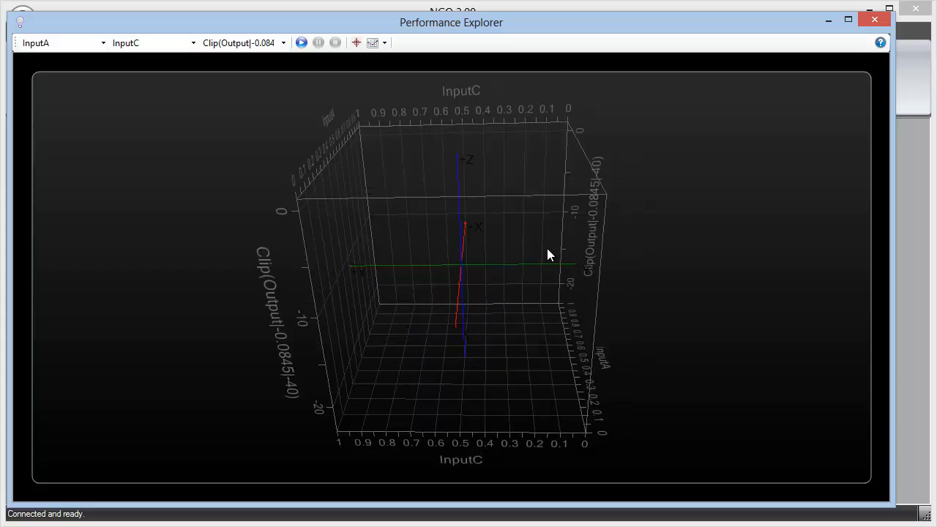
{"action": "left_click_drag", "start_coordinate": [510, 306], "coordinate": [291, 300]}
{"action": "left_click_drag", "start_coordinate": [502, 251], "coordinate": [613, 284]}
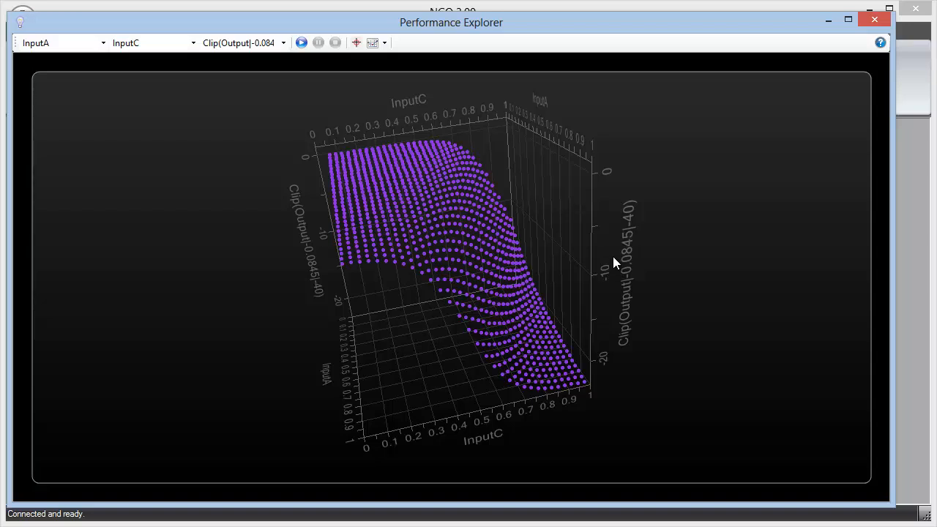
- Reset the chart rotation and examine how the clipped Output changes along the InputC axis
{"action": "left_click", "coordinate": [388, 44]}
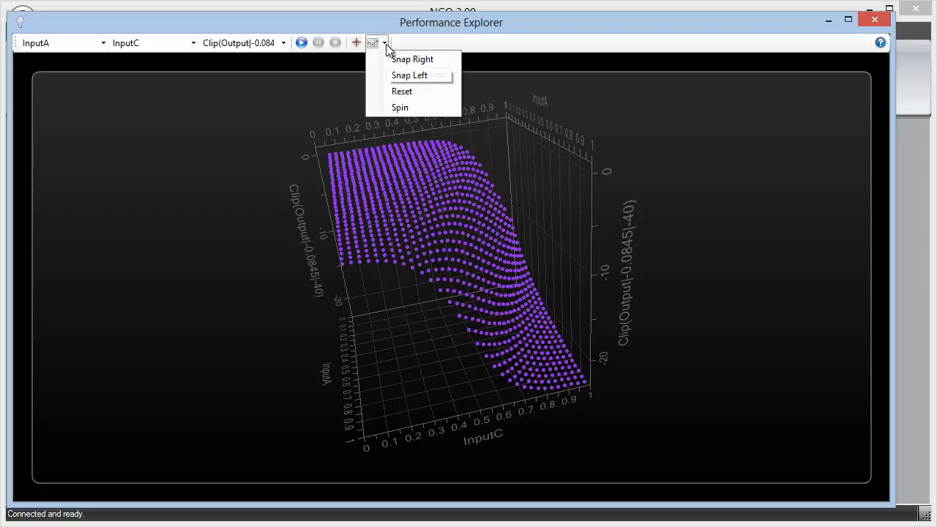
{"action": "left_click", "coordinate": [410, 92]}
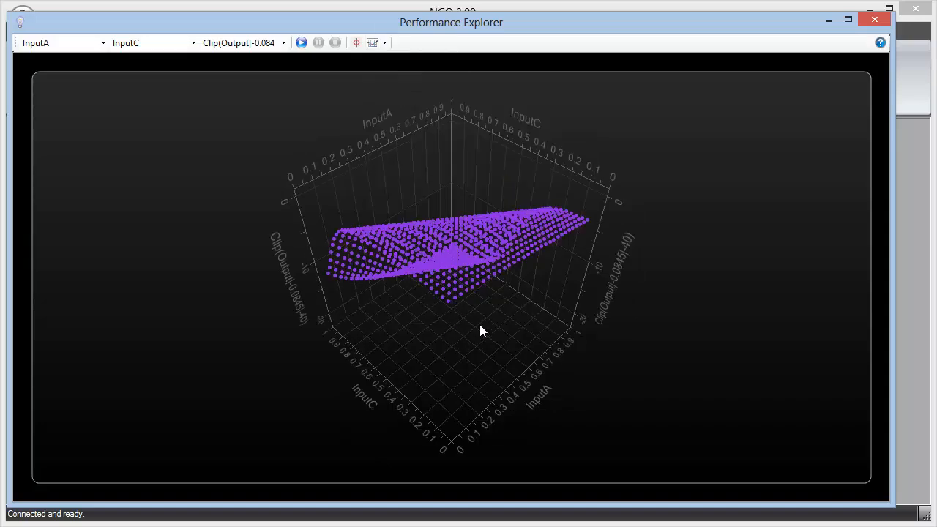
{"action": "left_click_drag", "start_coordinate": [449, 370], "coordinate": [445, 196]}
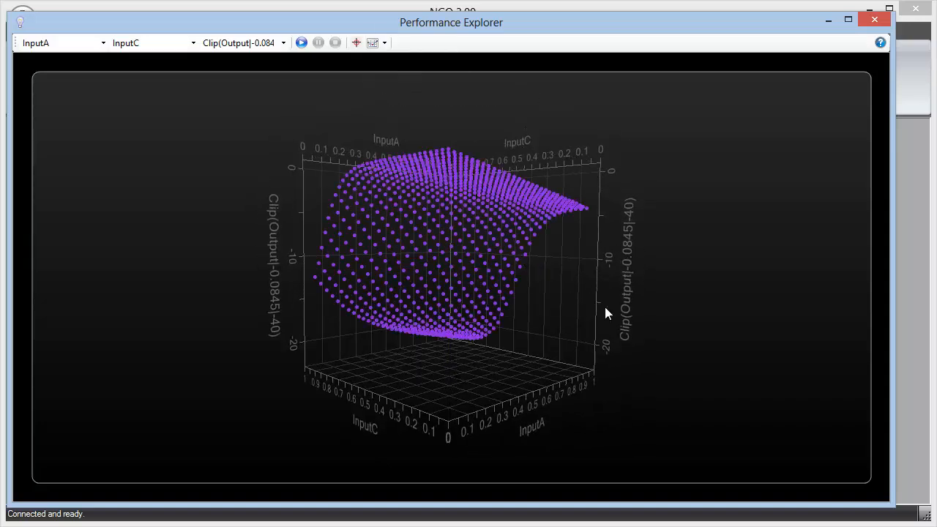
{"action": "left_click_drag", "start_coordinate": [605, 305], "coordinate": [374, 334]}
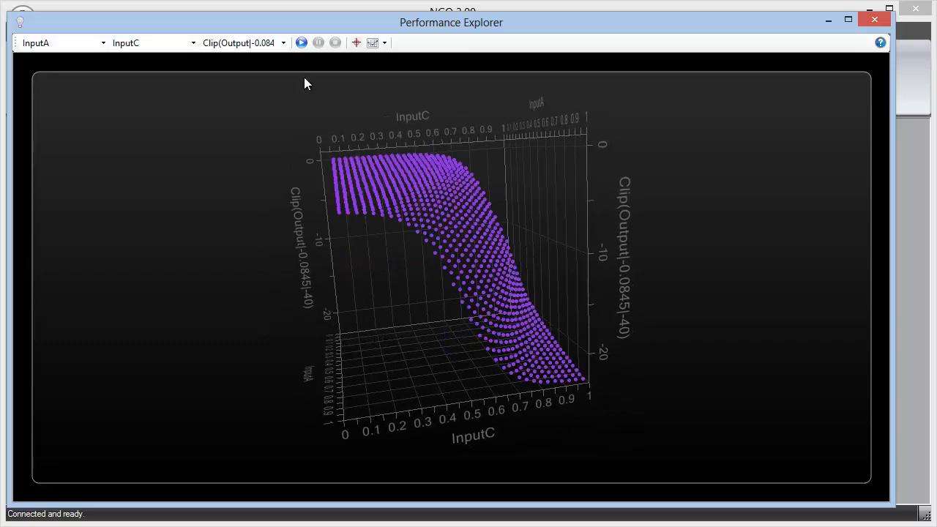
- Check the X and Y parameter choices in the Performance Explorer, keeping InputA and InputC, and close the explorer
{"action": "left_click", "coordinate": [67, 41]}
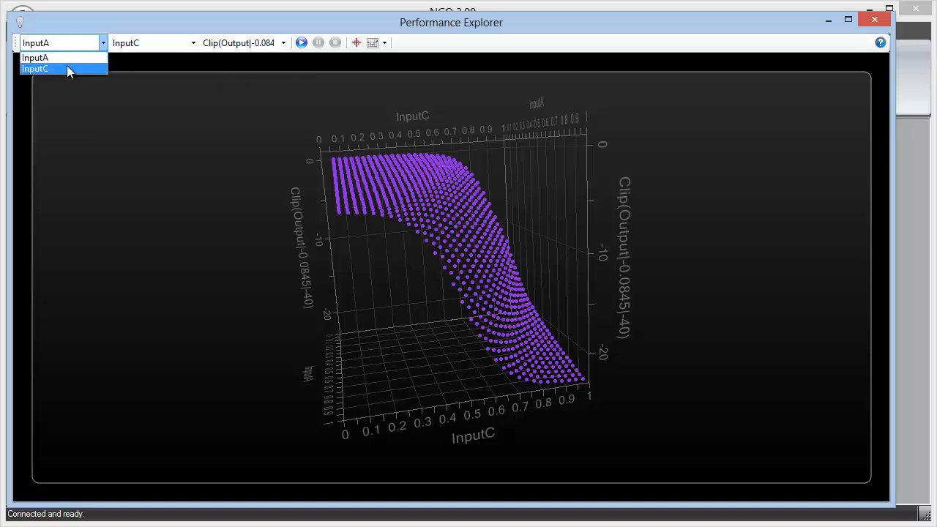
{"action": "left_click", "coordinate": [159, 44]}
{"action": "left_click", "coordinate": [158, 43]}
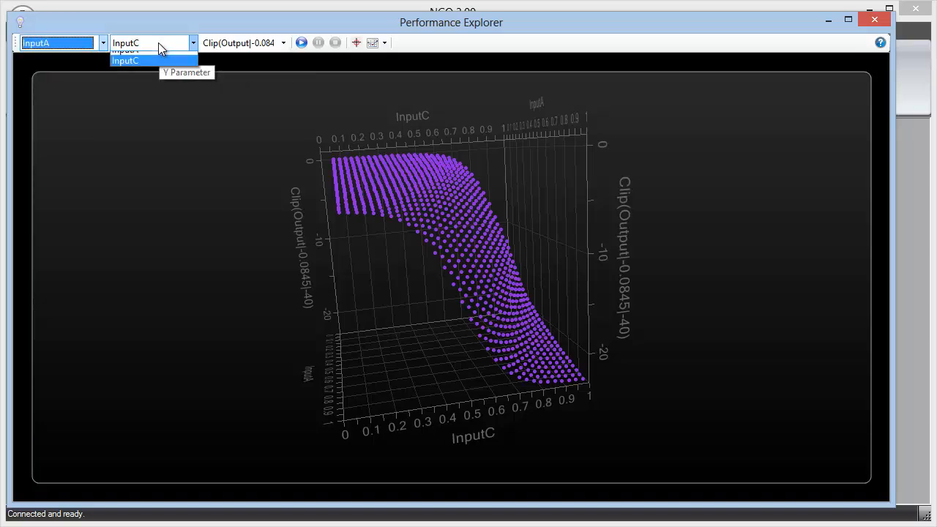
{"action": "left_click", "coordinate": [160, 47]}
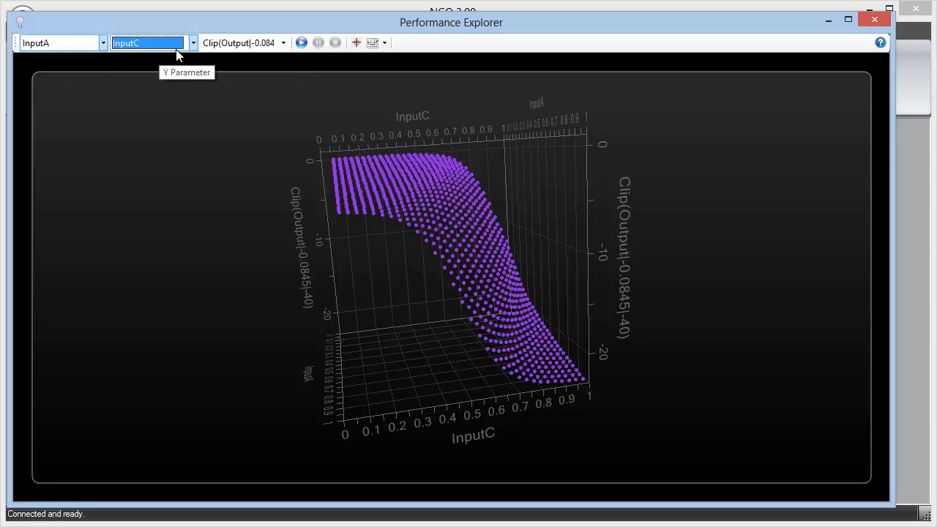
{"action": "left_click", "coordinate": [875, 20]}
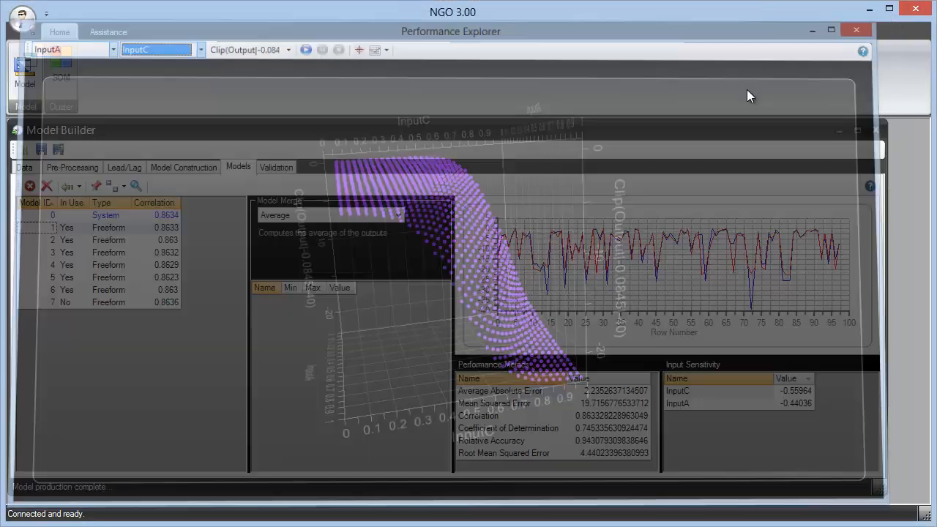
- Compare the performance metrics and input sensitivities of the Freeform models one by one, finishing with model 7 selected
{"action": "left_click", "coordinate": [142, 239]}
{"action": "left_click", "coordinate": [153, 265]}
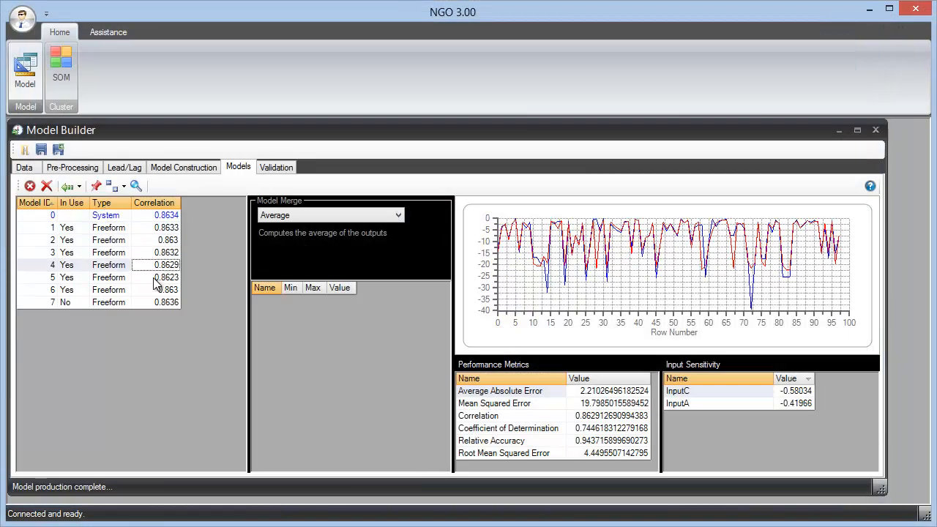
{"action": "left_click", "coordinate": [154, 278]}
{"action": "left_click", "coordinate": [156, 292]}
{"action": "left_click", "coordinate": [156, 304]}
{"action": "left_click", "coordinate": [157, 295]}
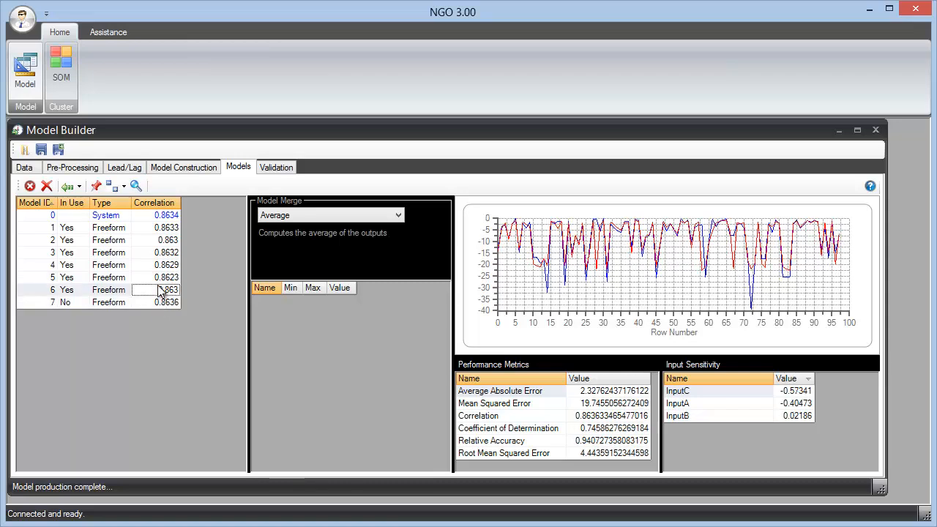
{"action": "left_click", "coordinate": [156, 303]}
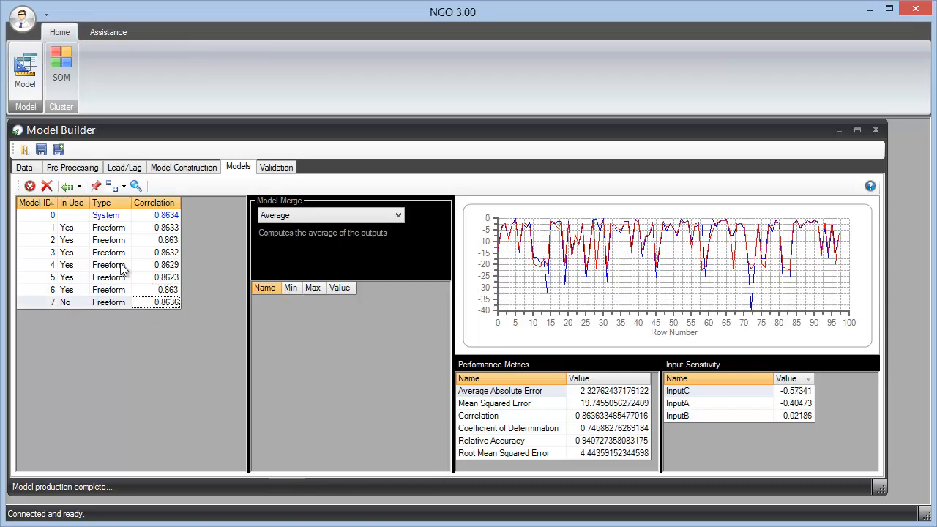
- Plot model 7's response surface for InputA and InputB in the Performance Explorer, examine it from several angles, and close the explorer
{"action": "left_click", "coordinate": [135, 186]}
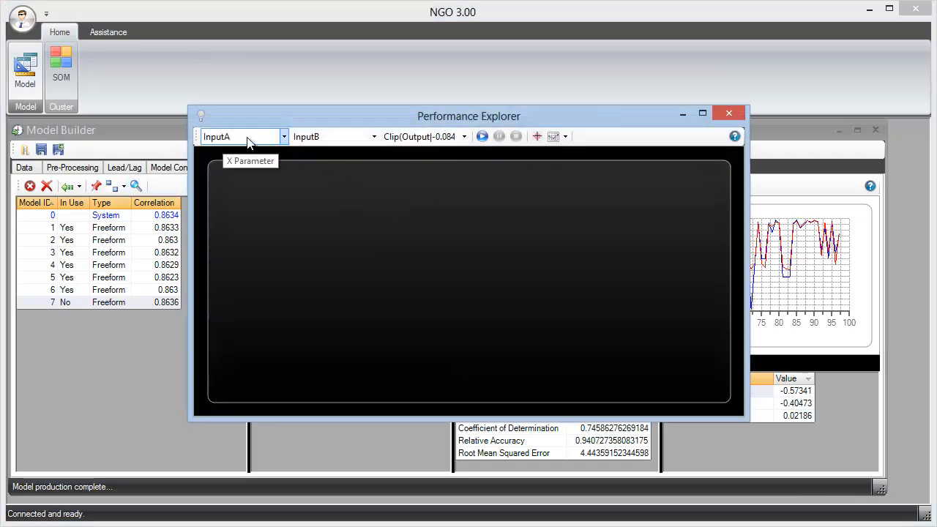
{"action": "left_click", "coordinate": [482, 136]}
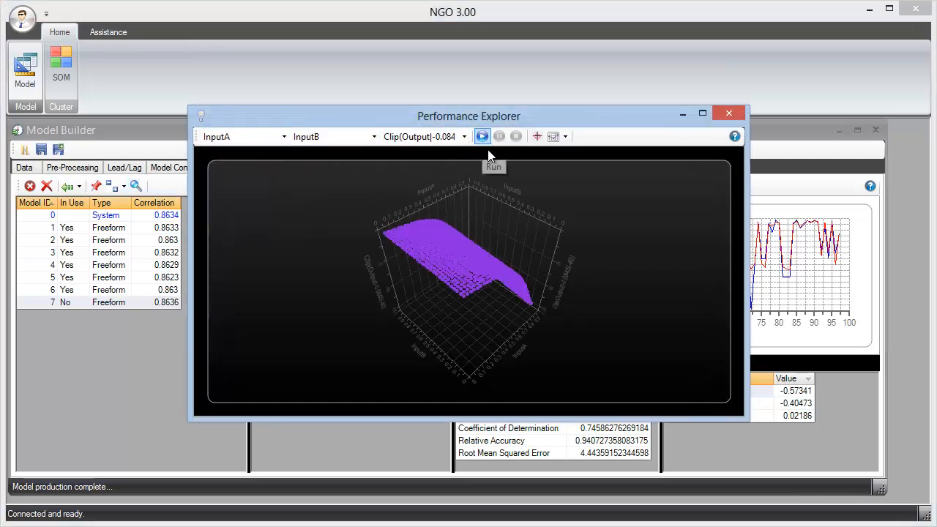
{"action": "left_click_drag", "start_coordinate": [497, 366], "coordinate": [493, 254]}
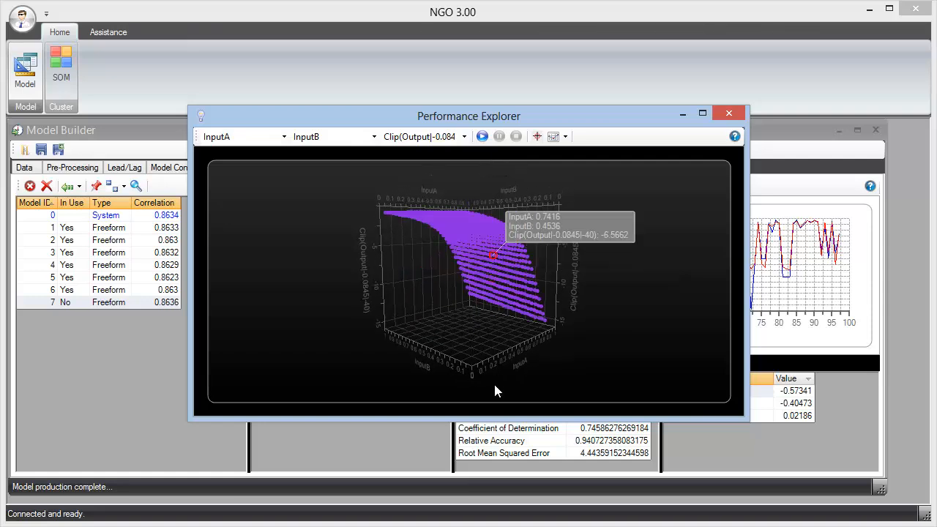
{"action": "left_click_drag", "start_coordinate": [413, 320], "coordinate": [517, 299]}
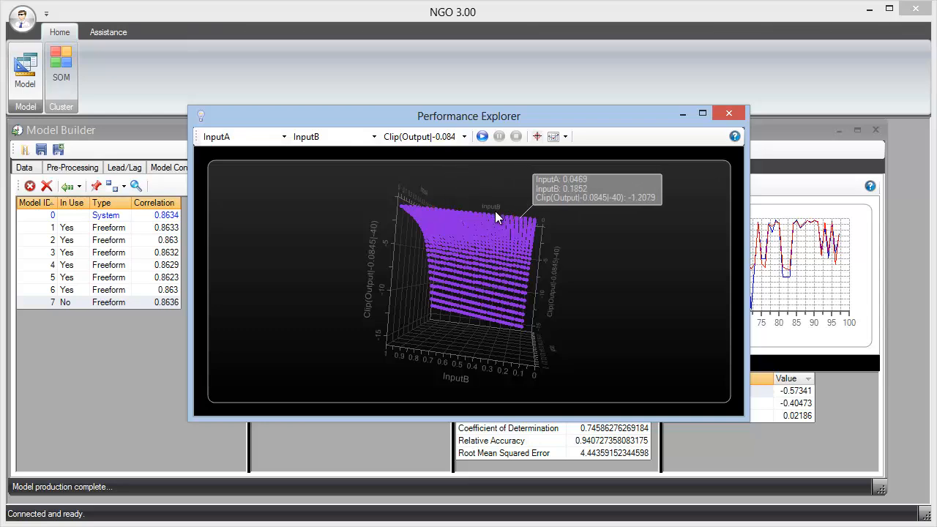
{"action": "left_click_drag", "start_coordinate": [482, 315], "coordinate": [623, 279]}
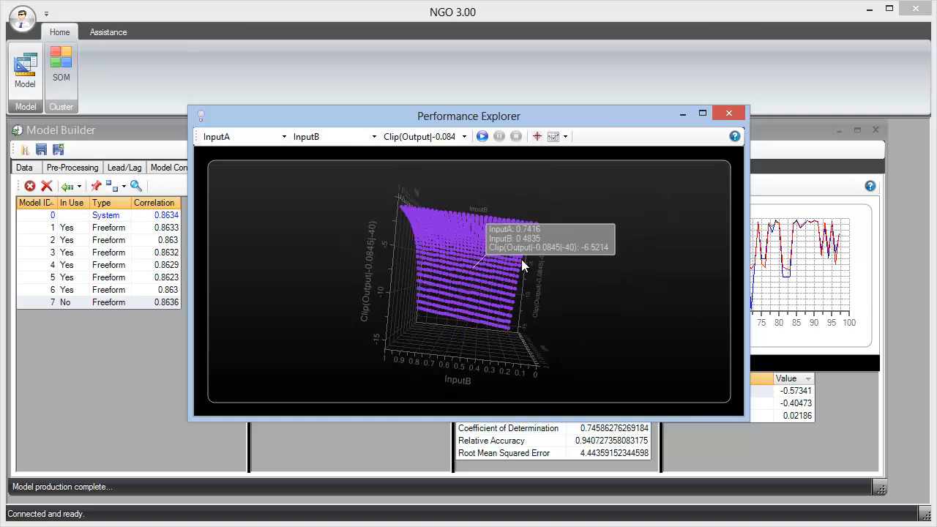
{"action": "left_click", "coordinate": [732, 114]}
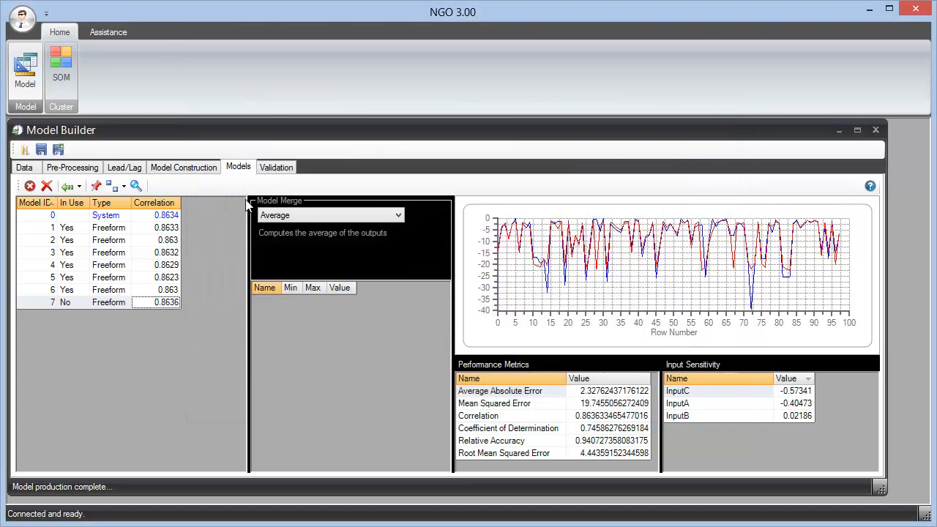
- Show the validation results and plot the actual and predicted Output on a row basis
{"action": "left_click", "coordinate": [285, 168]}
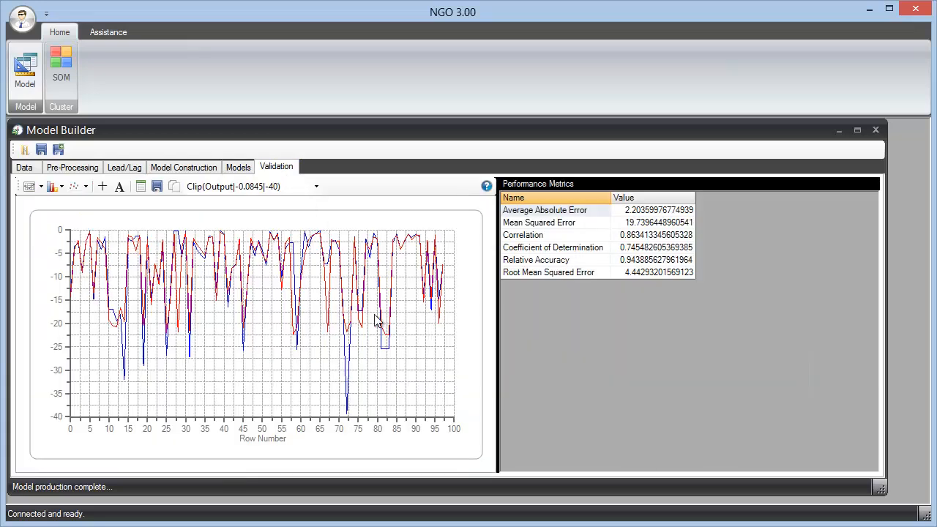
{"action": "left_click", "coordinate": [41, 188]}
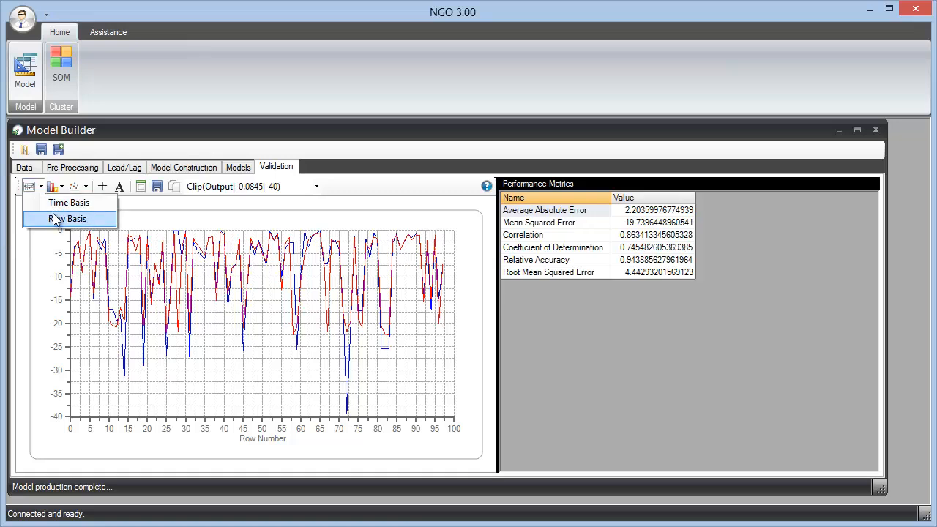
{"action": "left_click", "coordinate": [52, 219]}
- Review the histogram and scatter plot types available for validation, including the Error vs. Input choices
{"action": "left_click", "coordinate": [61, 187]}
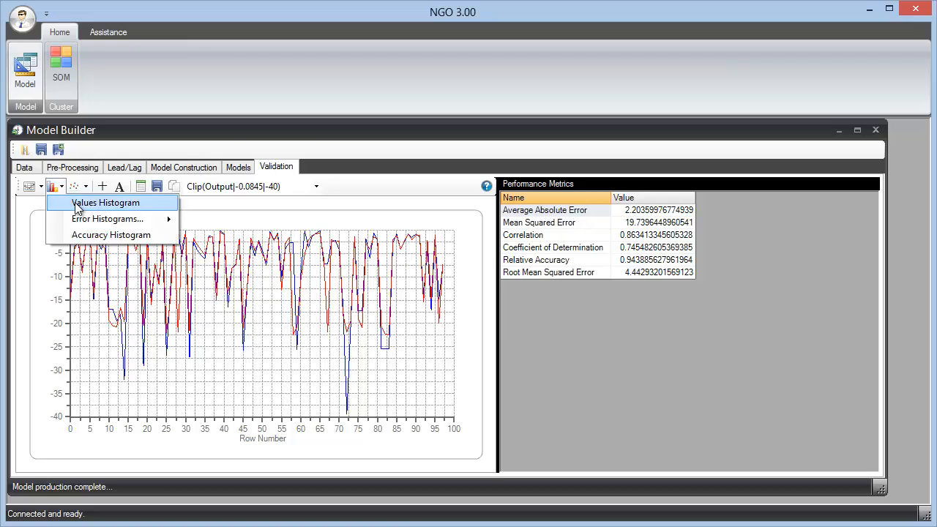
{"action": "mouse_move", "coordinate": [82, 225]}
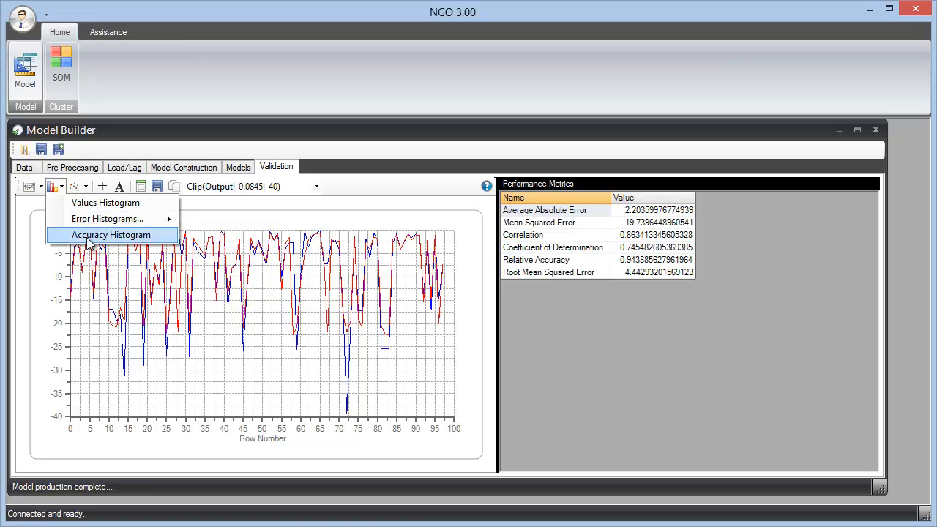
{"action": "left_click", "coordinate": [87, 187]}
{"action": "left_click", "coordinate": [87, 188]}
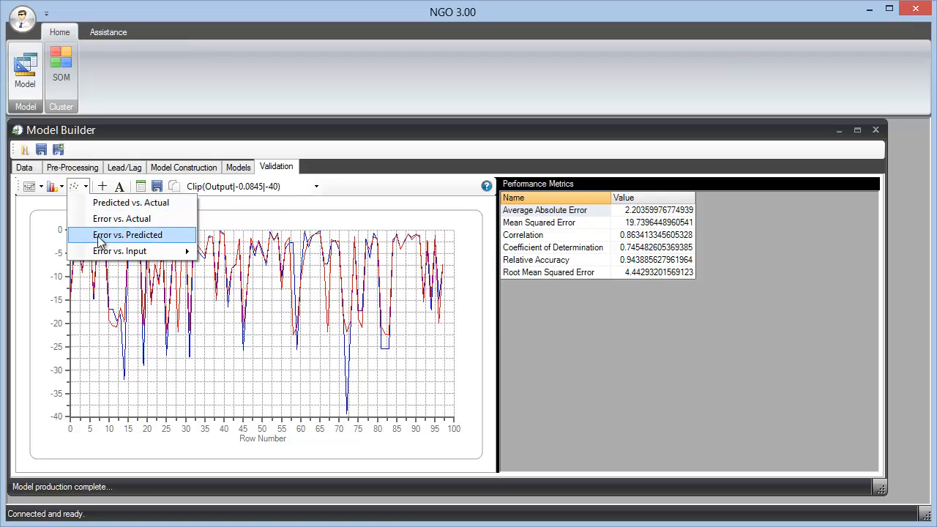
{"action": "mouse_move", "coordinate": [106, 256]}
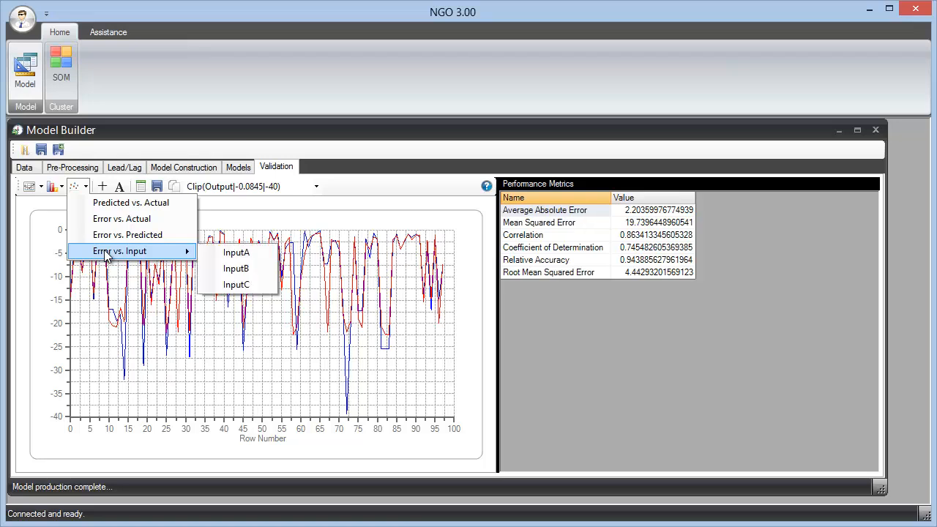
- Try the data point read-outs on the validation chart, and show and hide its legend
{"action": "left_click", "coordinate": [103, 186]}
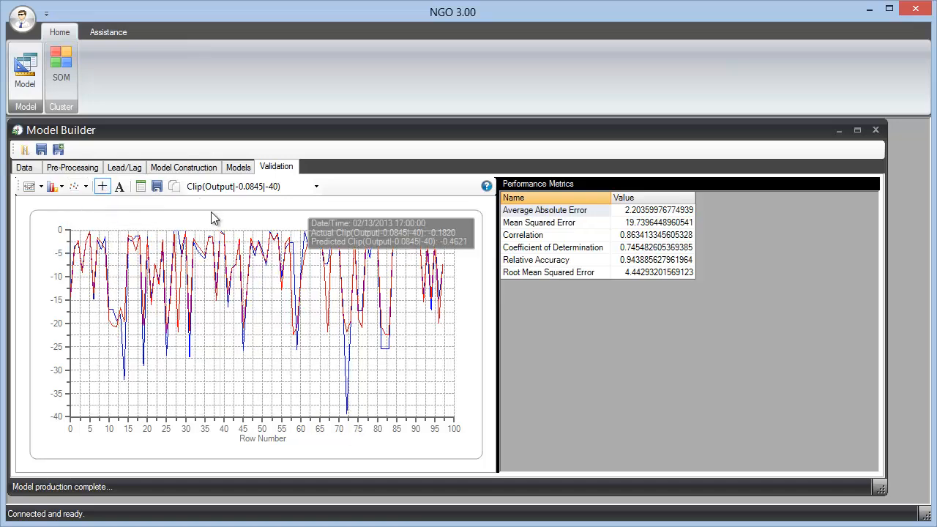
{"action": "left_click", "coordinate": [120, 188]}
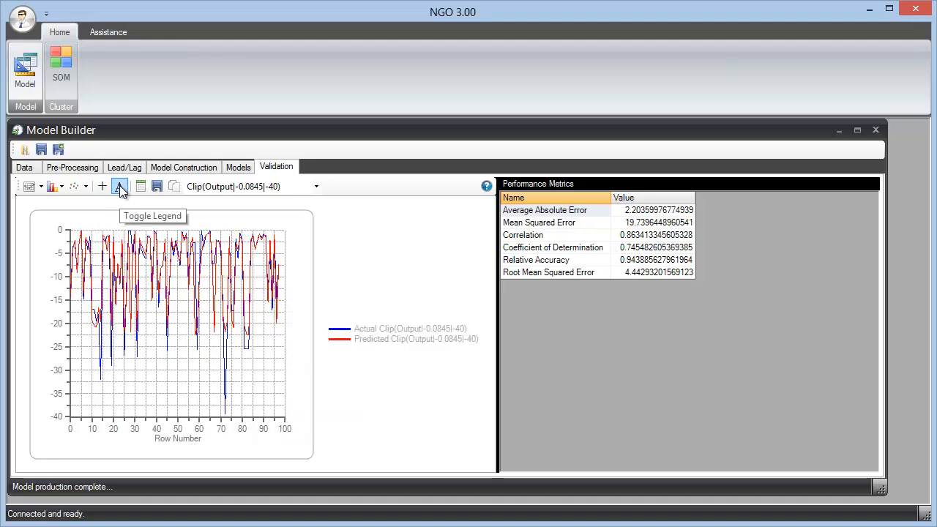
{"action": "left_click", "coordinate": [119, 187]}
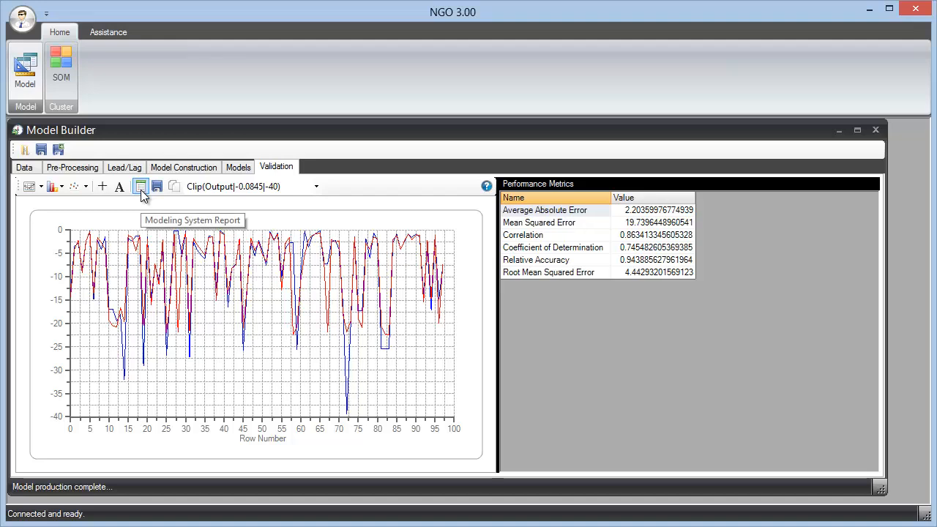
- Generate the Modeling System Report and save it as the Word document DemoReport in the C: drive's DATA folder
{"action": "left_click", "coordinate": [140, 188]}
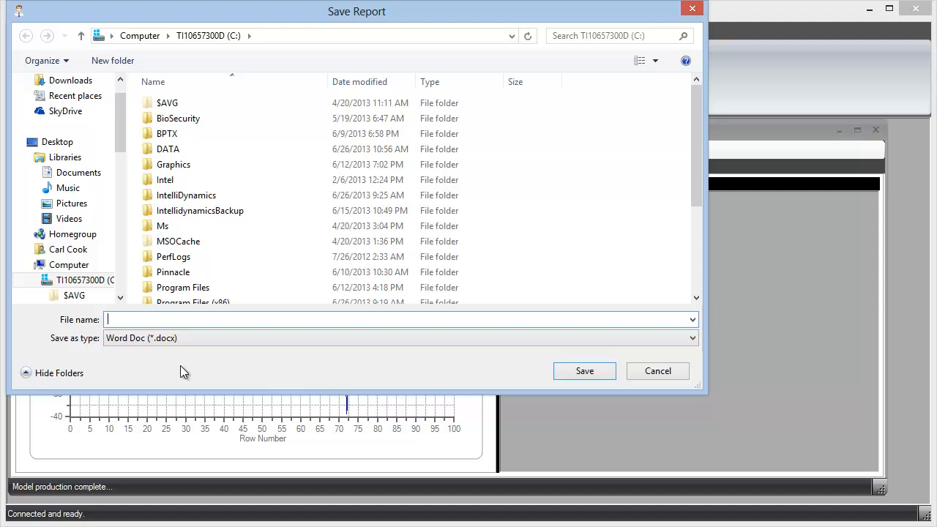
{"action": "double_click", "coordinate": [170, 149]}
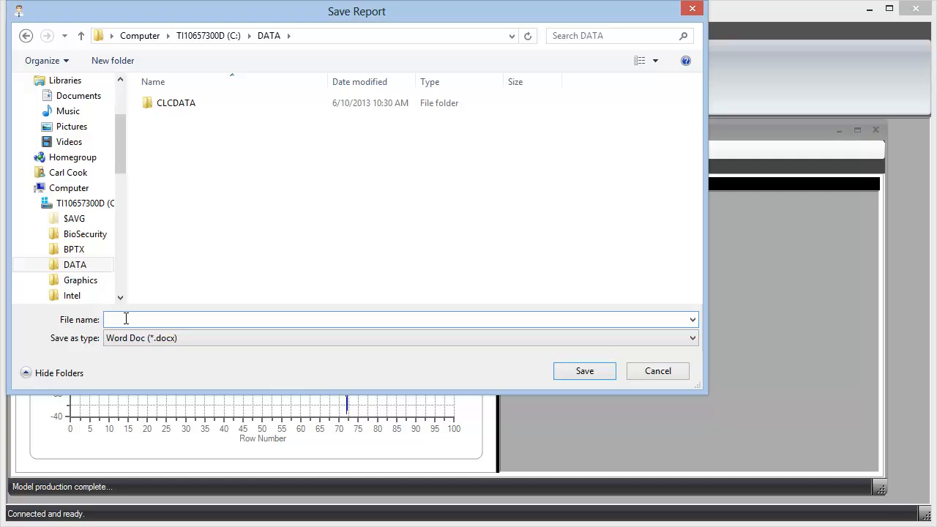
{"action": "type", "text": "Dem"}
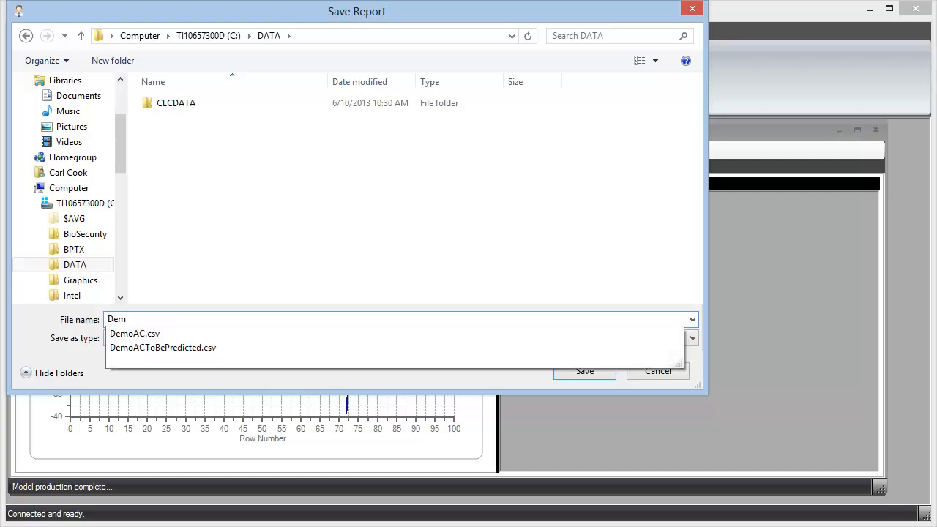
{"action": "type", "text": "oReport"}
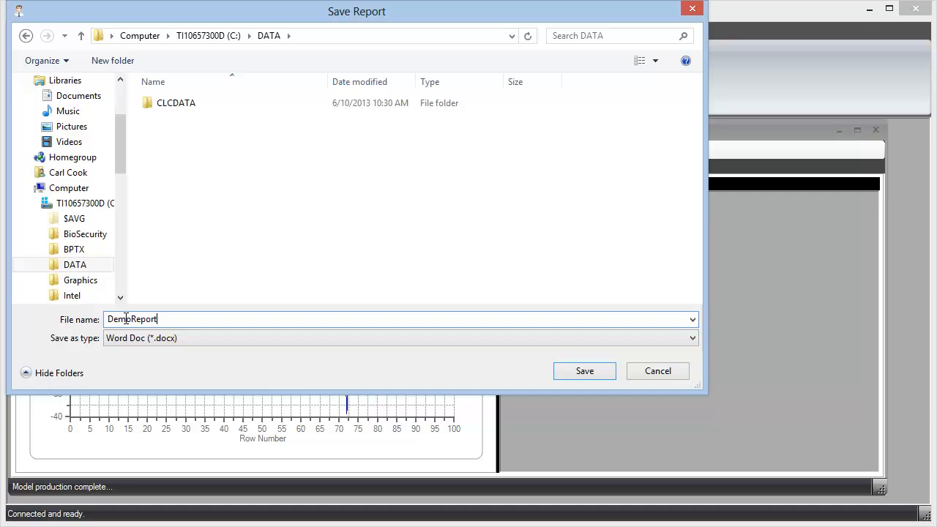
{"action": "key", "text": "Return"}
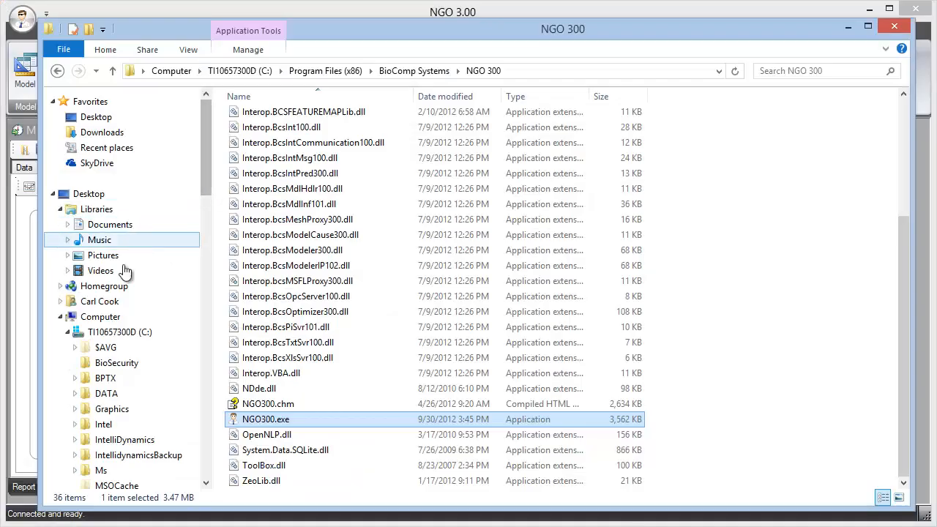
- Open DemoReport.docx from the DATA folder in Word and bring its window fully into view
{"action": "left_click", "coordinate": [106, 394]}
{"action": "left_click", "coordinate": [270, 167]}
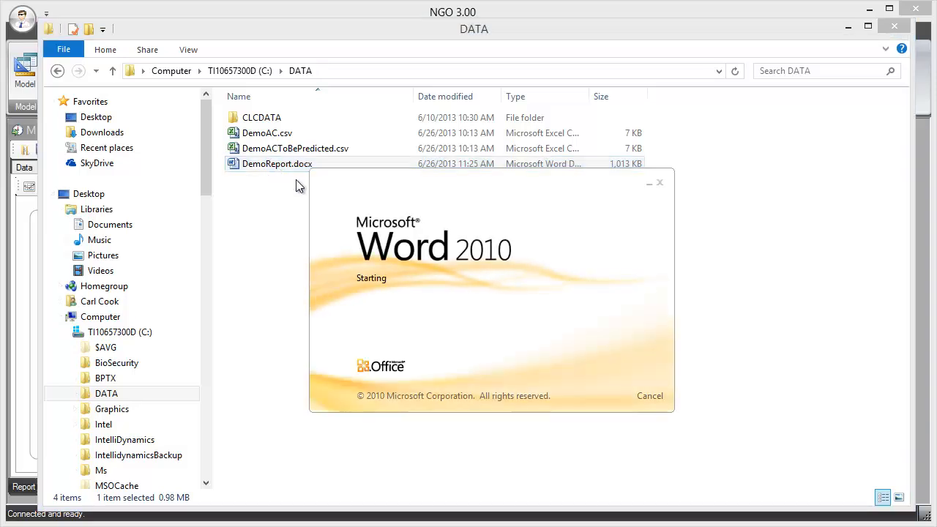
{"action": "left_click_drag", "start_coordinate": [238, 0], "coordinate": [268, 57]}
- Read through DemoReport.docx, examining its data column tables, validation charts, error histograms, scatter plots and performance metrics
{"action": "left_click_drag", "start_coordinate": [807, 189], "coordinate": [808, 200]}
{"action": "left_click", "coordinate": [808, 355]}
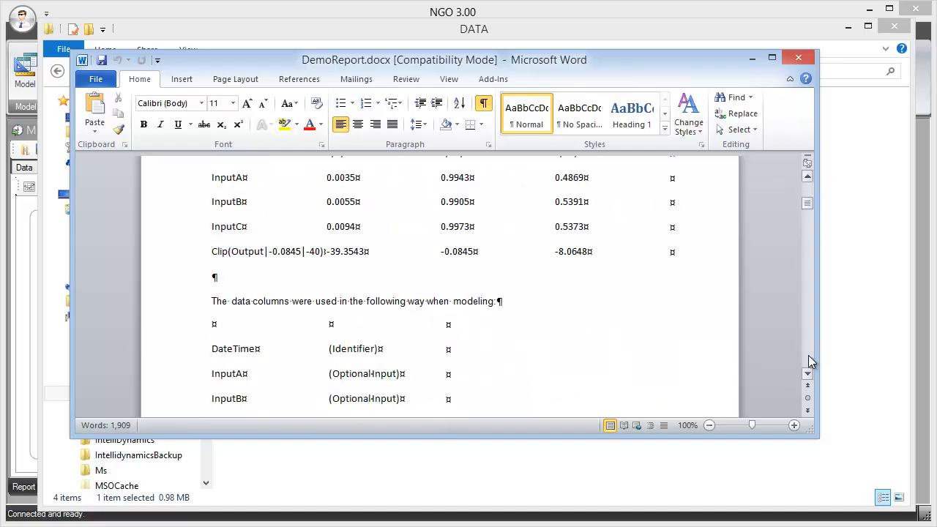
{"action": "left_click", "coordinate": [809, 355]}
{"action": "left_click", "coordinate": [808, 355]}
{"action": "left_click", "coordinate": [808, 355]}
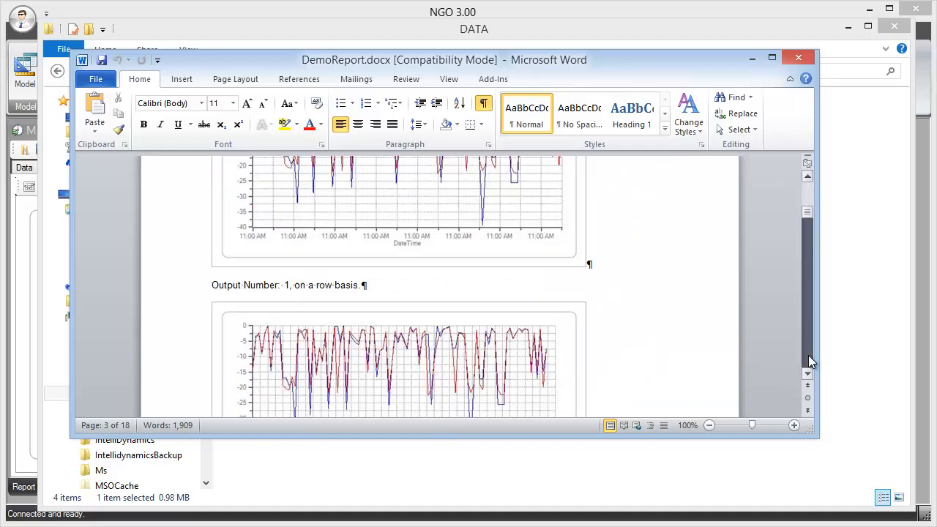
{"action": "left_click", "coordinate": [808, 355]}
{"action": "left_click", "coordinate": [808, 356]}
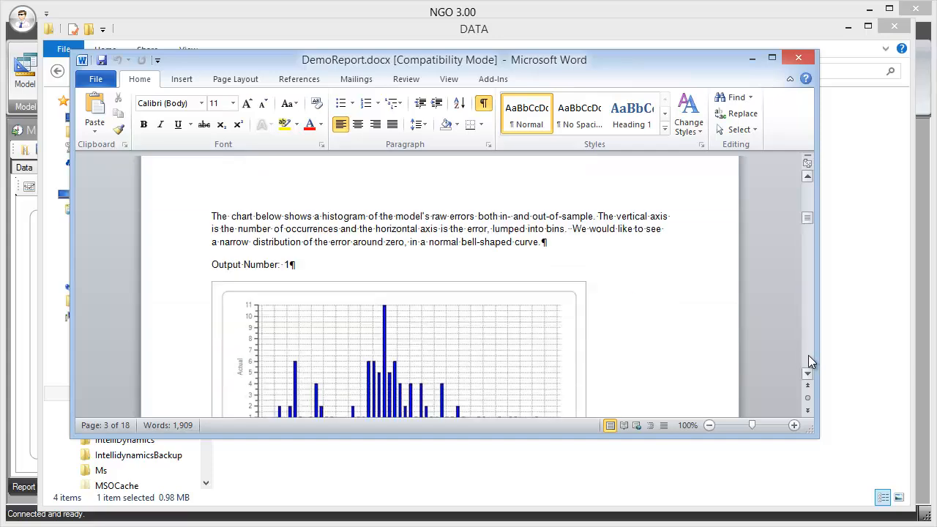
{"action": "left_click", "coordinate": [808, 355]}
{"action": "left_click", "coordinate": [808, 355]}
{"action": "left_click", "coordinate": [808, 355]}
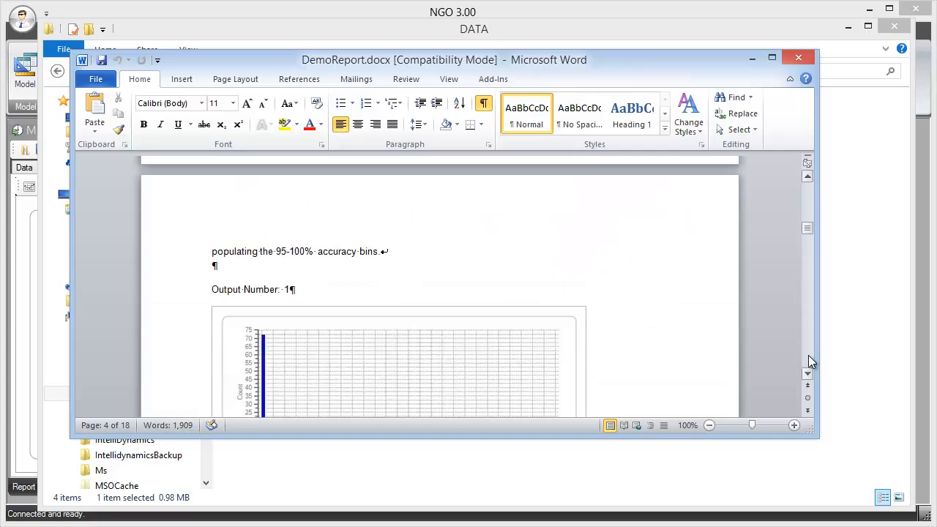
{"action": "left_click", "coordinate": [809, 355]}
{"action": "left_click", "coordinate": [808, 355]}
{"action": "left_click", "coordinate": [808, 355]}
{"action": "left_click", "coordinate": [808, 355]}
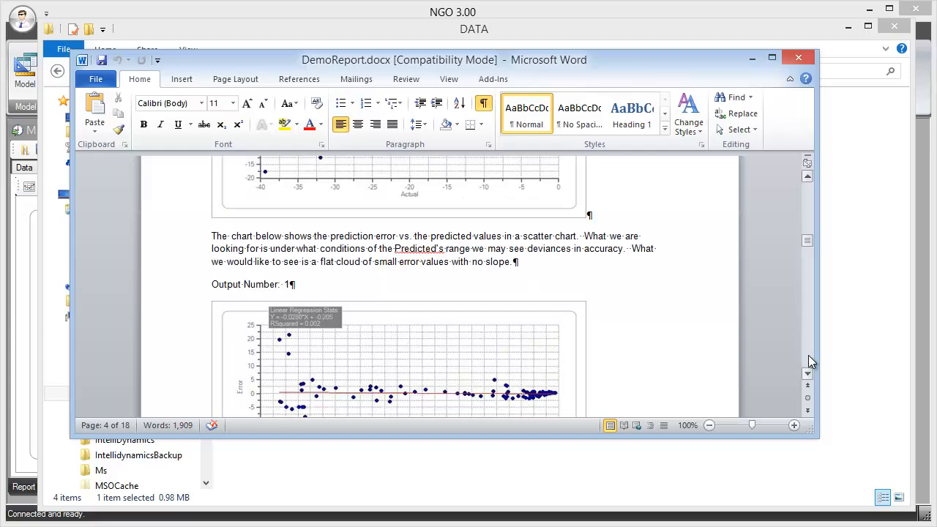
{"action": "left_click", "coordinate": [808, 356]}
{"action": "left_click", "coordinate": [808, 355]}
{"action": "left_click", "coordinate": [808, 355]}
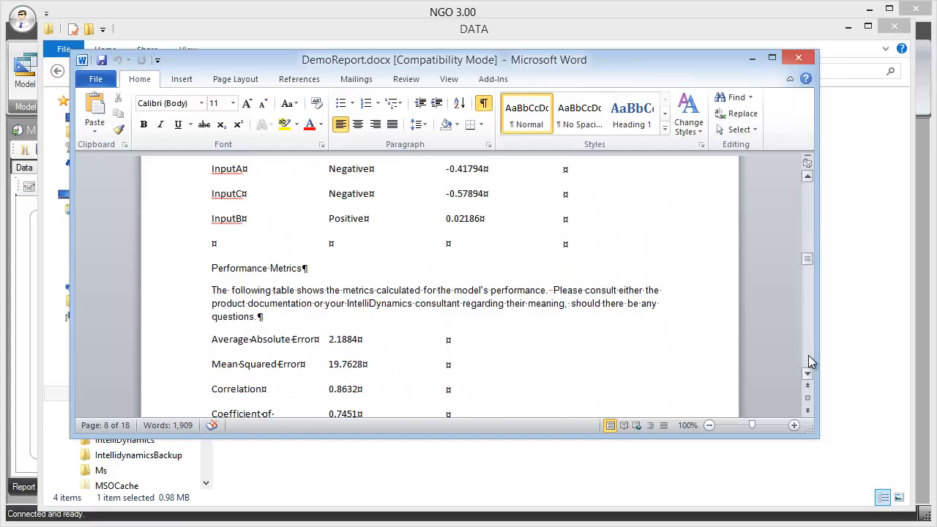
{"action": "left_click", "coordinate": [808, 355]}
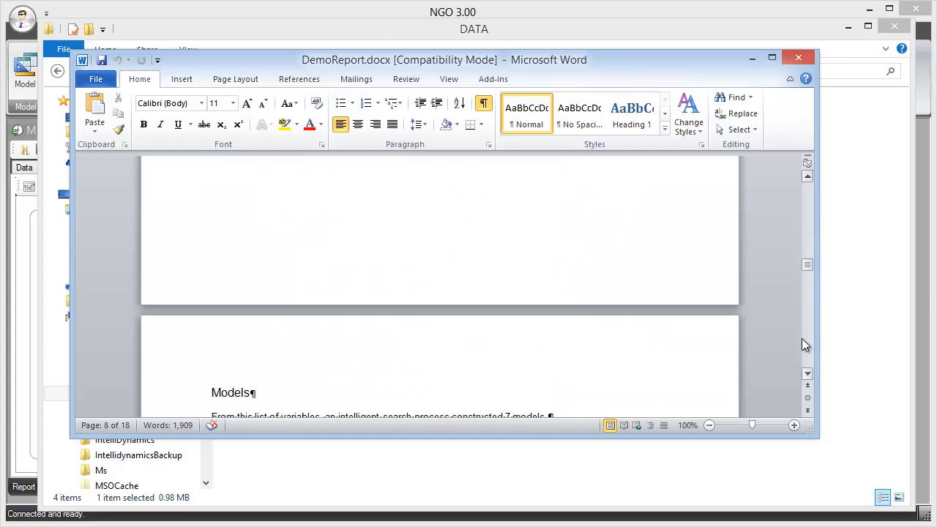
- Close the Word report, return to NGO, and choose Clip(Output|-0.0845|-40) as the output shown in the validation chart
{"action": "left_click", "coordinate": [801, 59]}
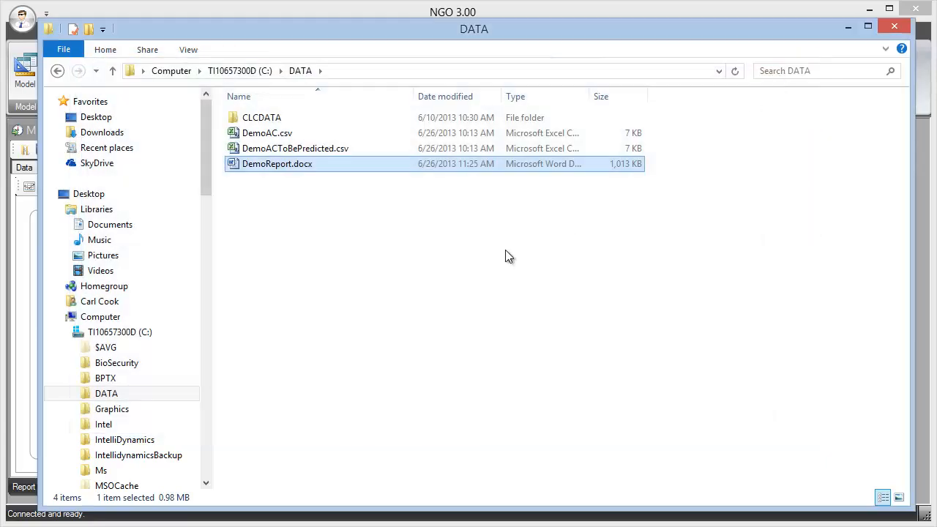
{"action": "left_click", "coordinate": [849, 29]}
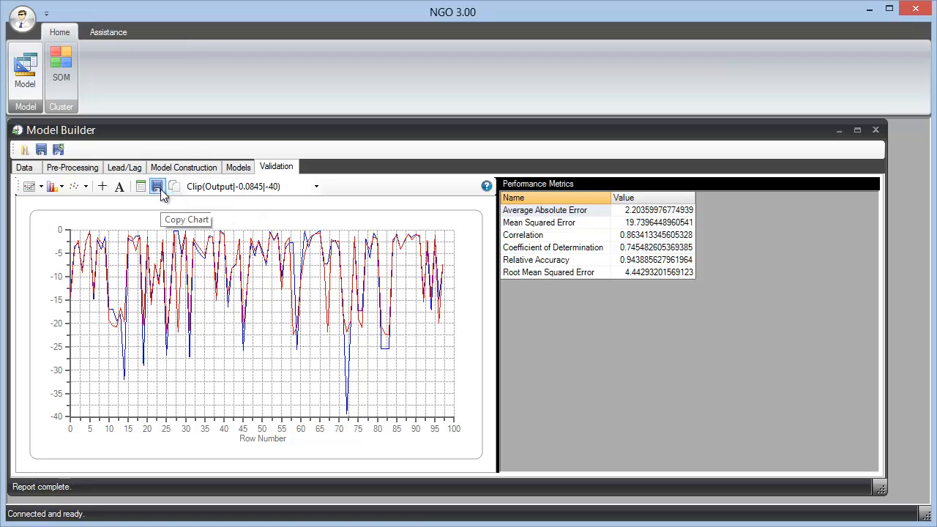
{"action": "left_click", "coordinate": [211, 187]}
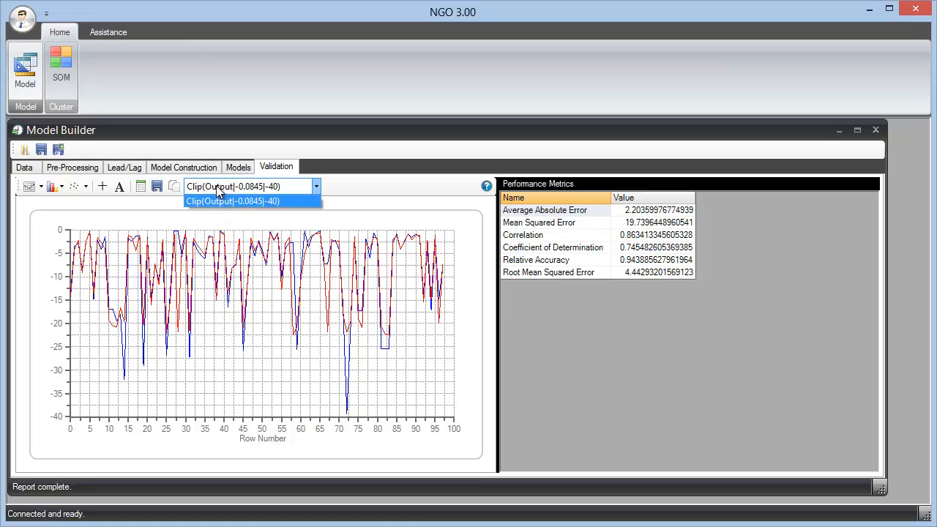
{"action": "left_click", "coordinate": [219, 201]}
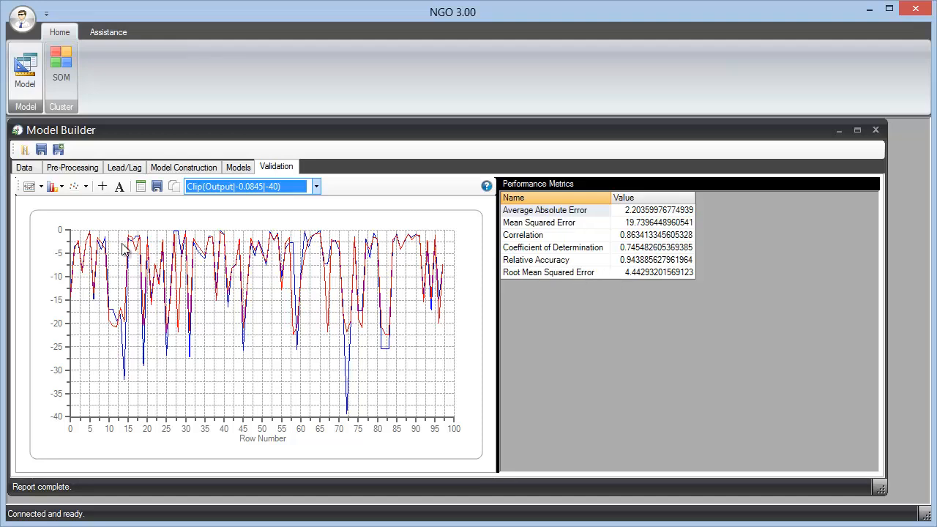
- Save the model system as DemoSystem in the C: drive's DATA folder
{"action": "left_click", "coordinate": [58, 150]}
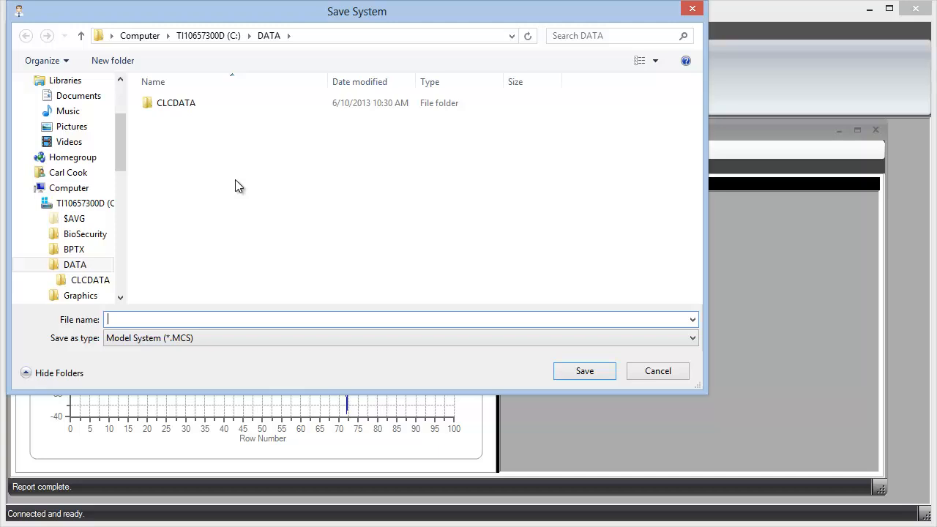
{"action": "type", "text": "Demo"}
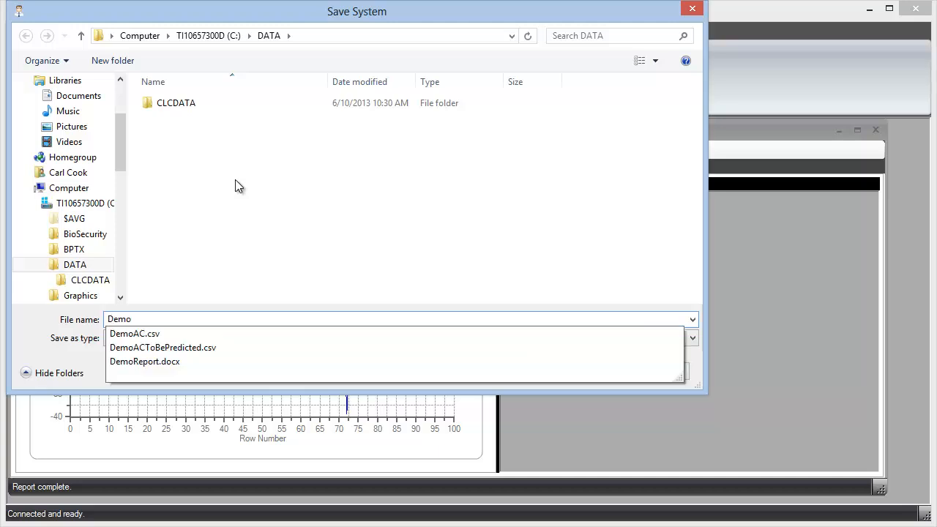
{"action": "type", "text": "System"}
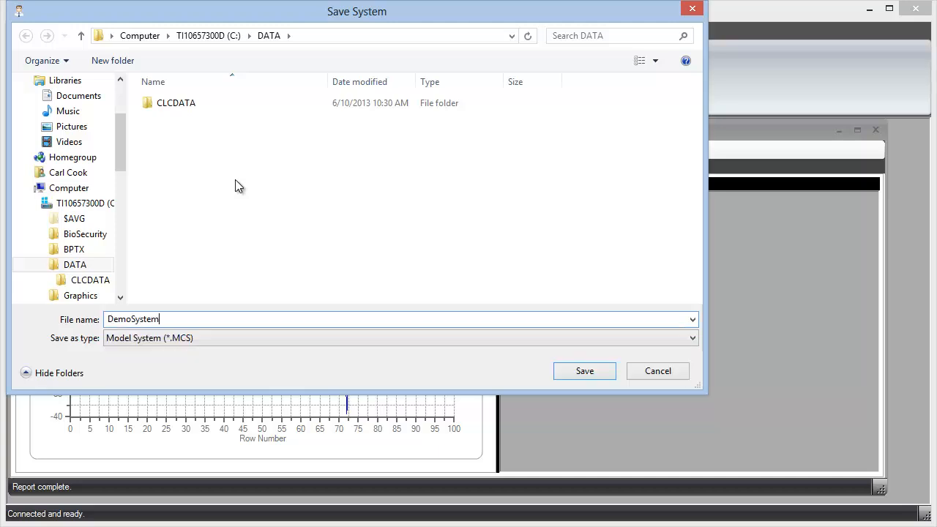
{"action": "key", "text": "Return"}
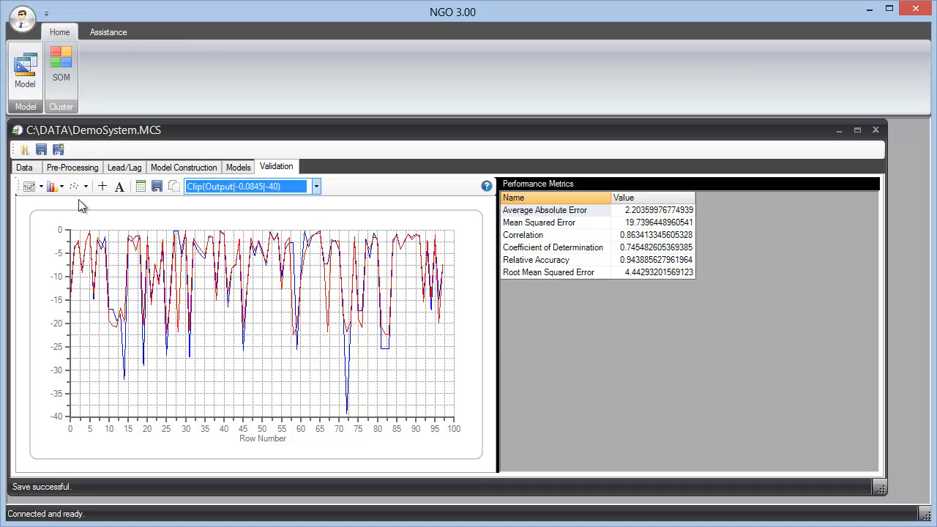
- Add the text file DemoACToBePredicted.csv from the DATA folder to the system's data sources
{"action": "left_click", "coordinate": [34, 170]}
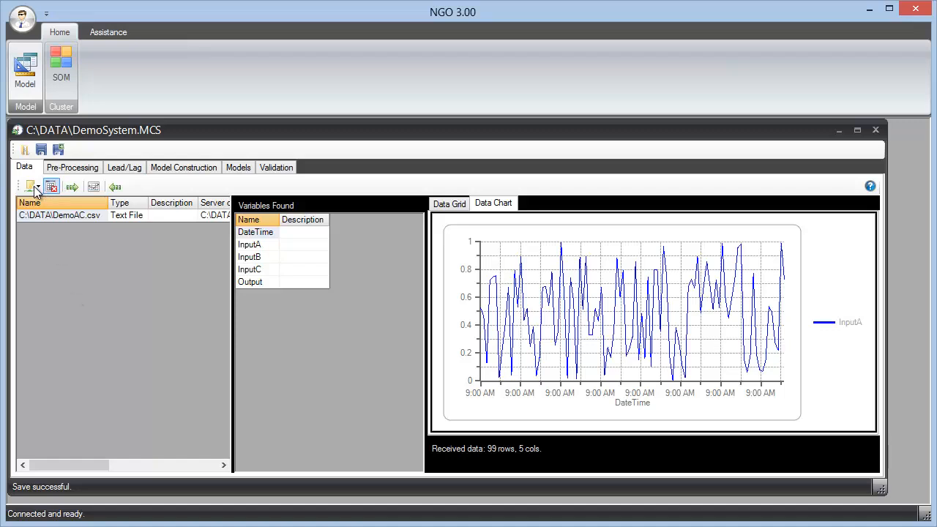
{"action": "left_click", "coordinate": [38, 188]}
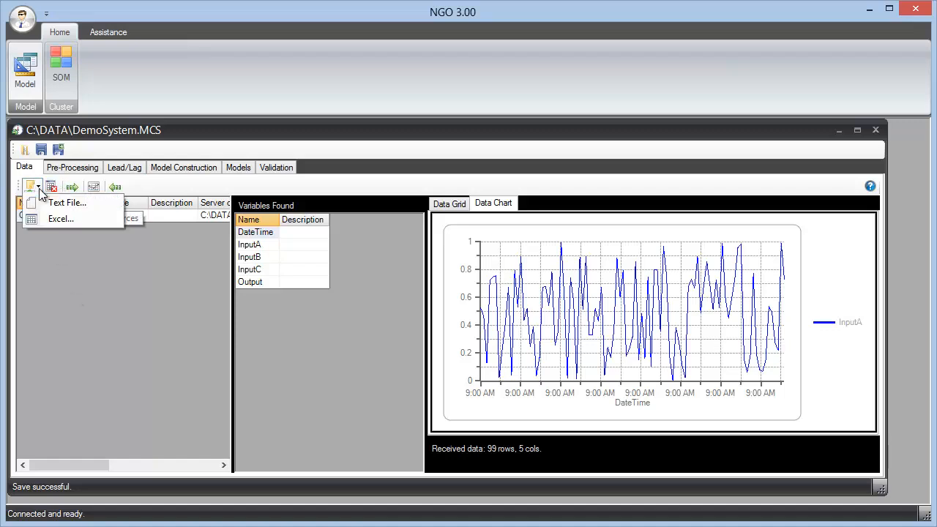
{"action": "left_click", "coordinate": [46, 204]}
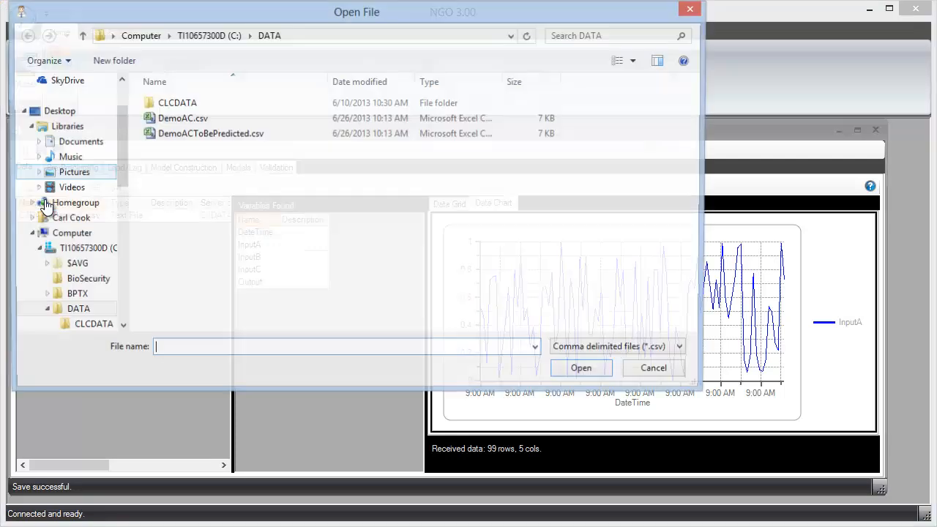
{"action": "double_click", "coordinate": [225, 139]}
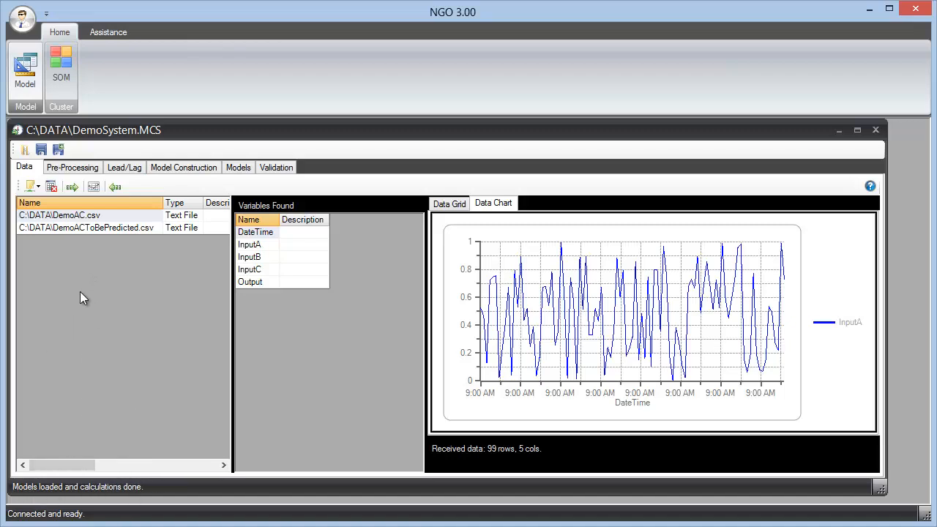
- Remove the DemoACToBePredicted.csv source definition from the system's data sources
{"action": "left_click", "coordinate": [84, 228]}
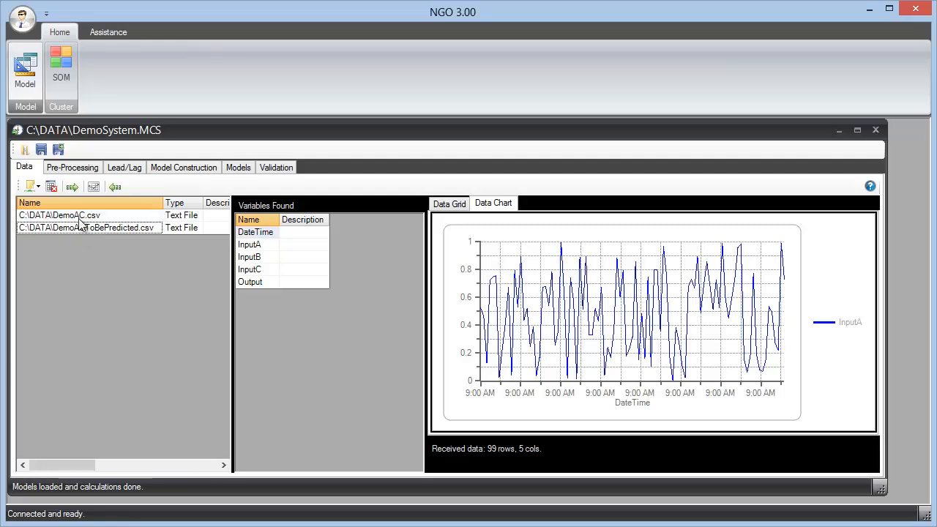
{"action": "left_click", "coordinate": [52, 187]}
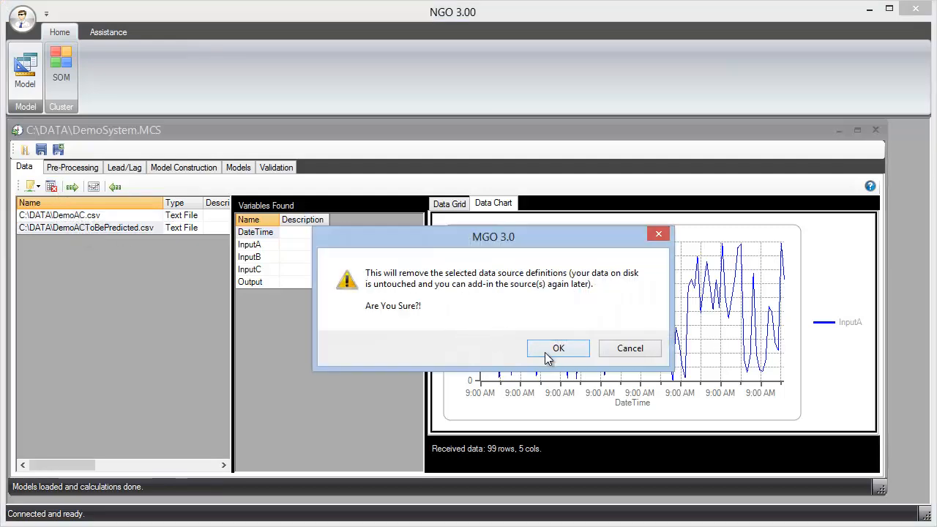
{"action": "left_click", "coordinate": [554, 348]}
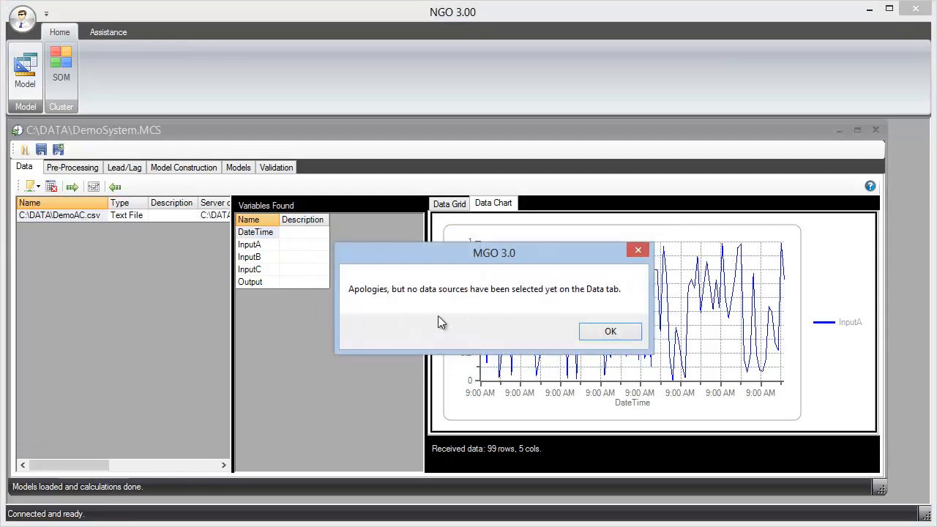
{"action": "left_click", "coordinate": [607, 331]}
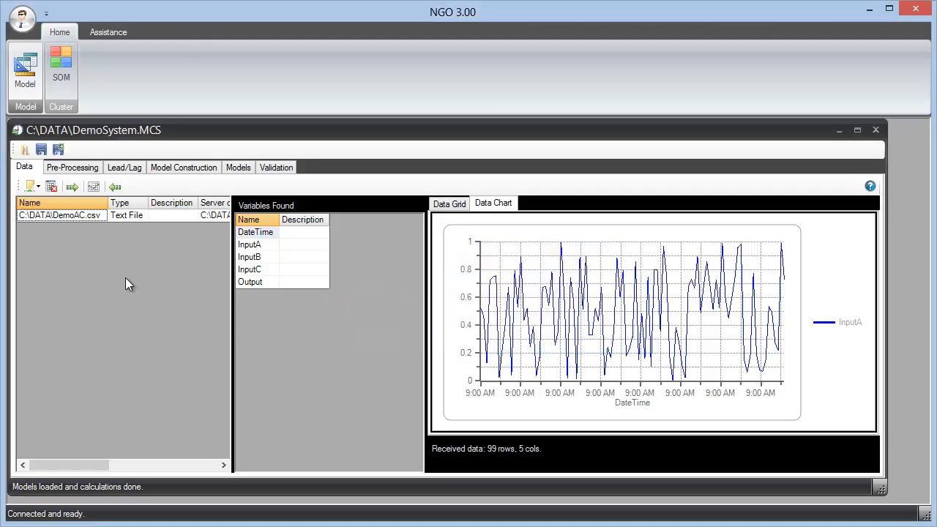
- Add DemoACToBePredicted.csv from the DATA folder again as a second text file data source
{"action": "left_click", "coordinate": [30, 187]}
{"action": "left_click", "coordinate": [52, 209]}
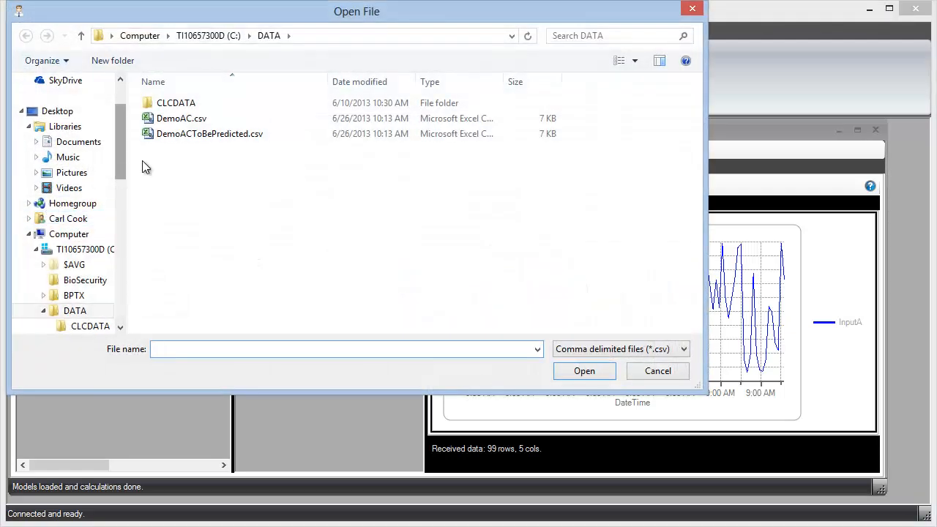
{"action": "double_click", "coordinate": [194, 135]}
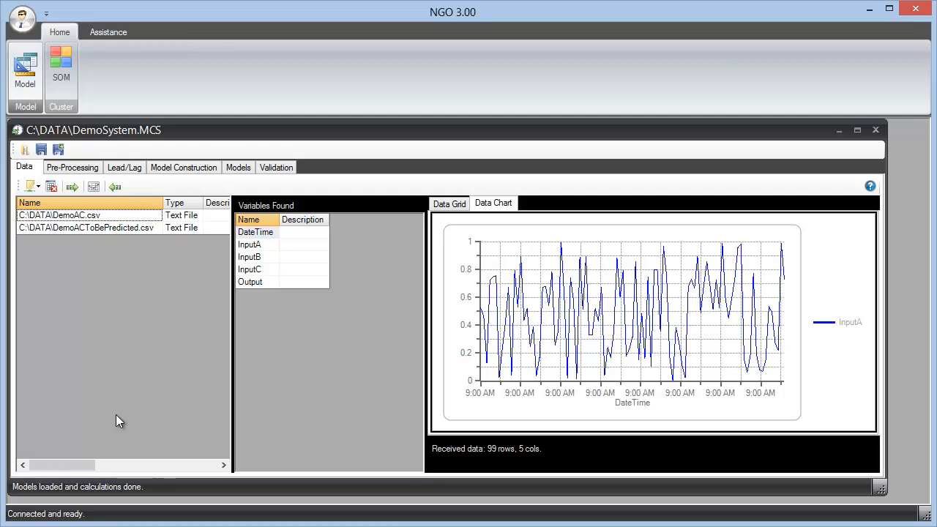
- Review the applied pre-processing, the System model's metrics and validation results, and examine the available prediction export options
{"action": "left_click", "coordinate": [88, 170]}
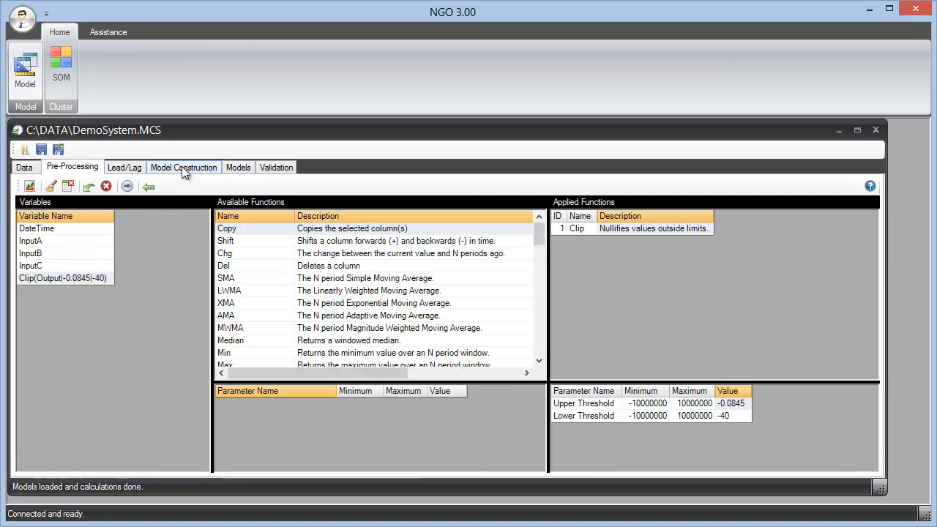
{"action": "left_click", "coordinate": [239, 167]}
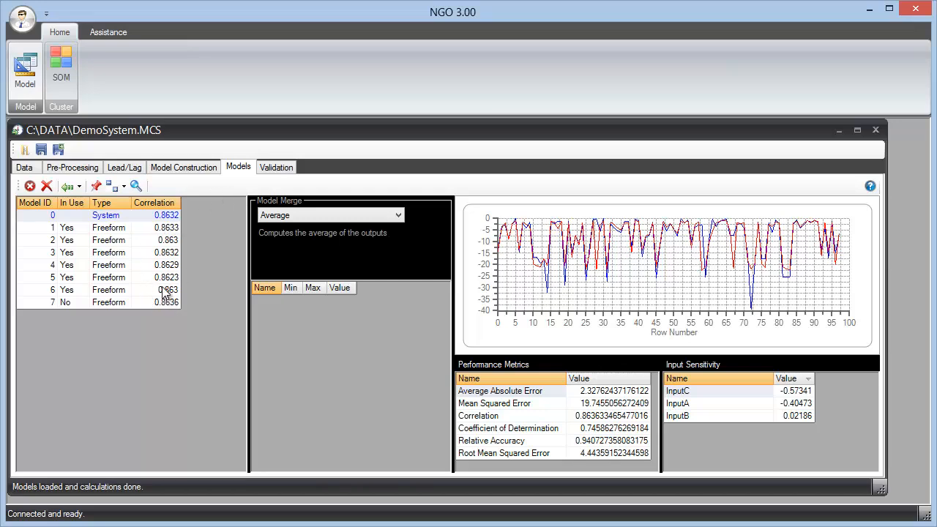
{"action": "left_click", "coordinate": [277, 168]}
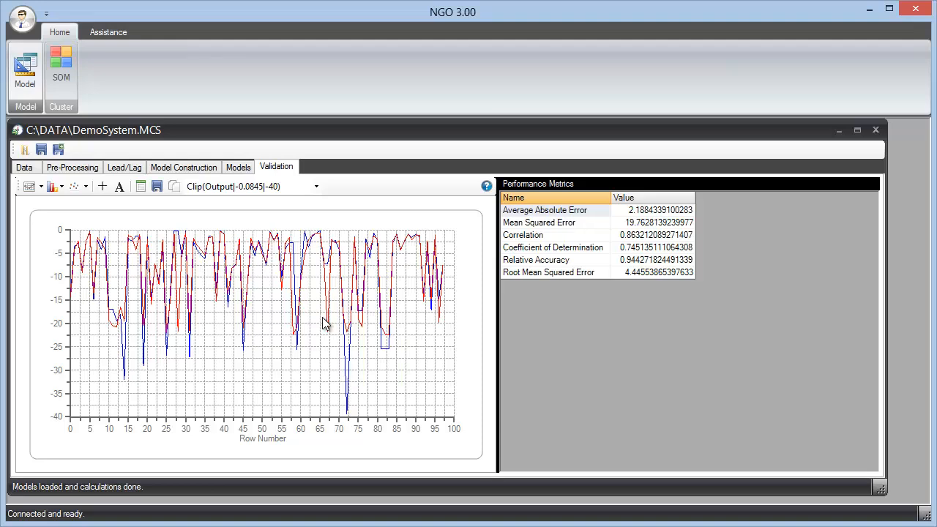
{"action": "left_click", "coordinate": [238, 167]}
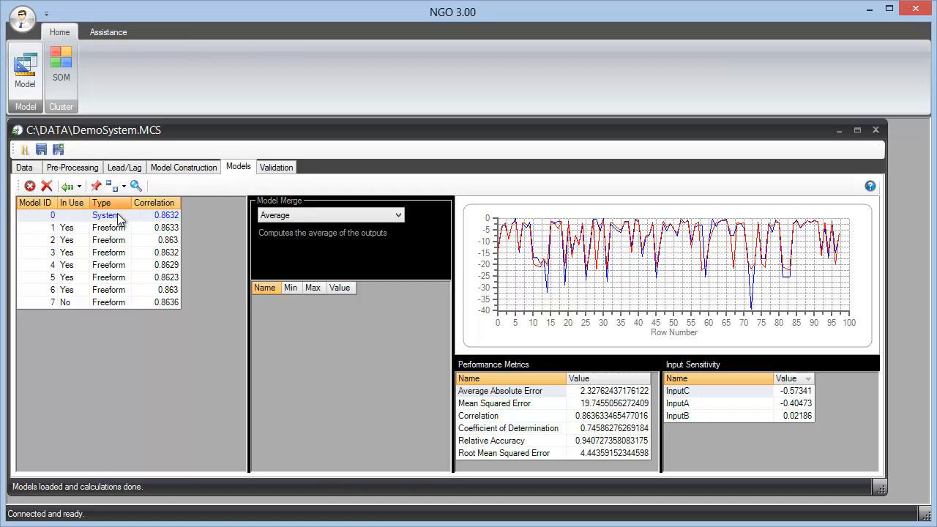
{"action": "left_click", "coordinate": [79, 186]}
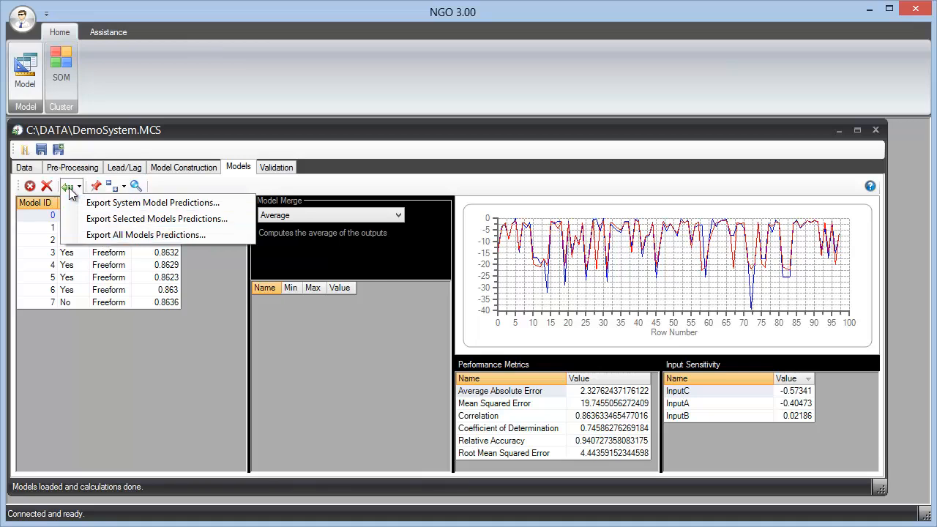
{"action": "left_click", "coordinate": [156, 347]}
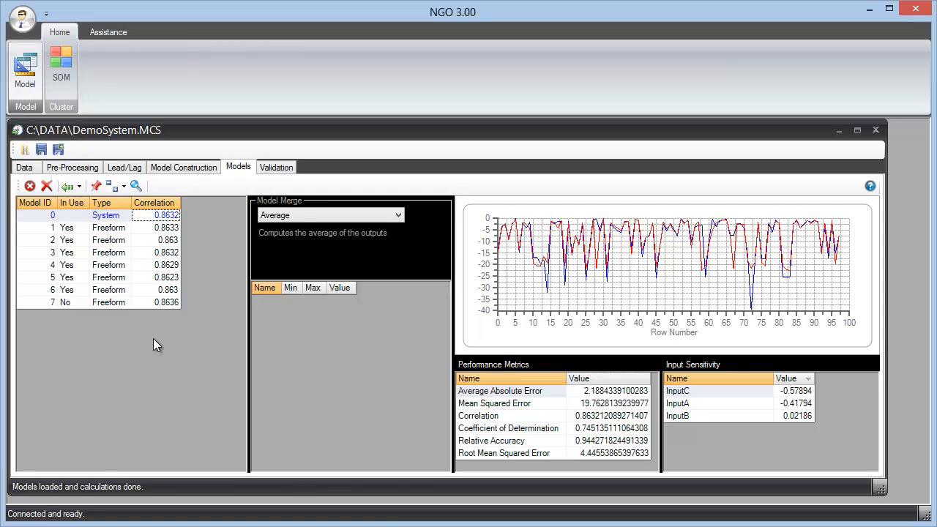
- Select the DemoACToBePredicted.csv data source and load its data into the model system
{"action": "left_click", "coordinate": [27, 168]}
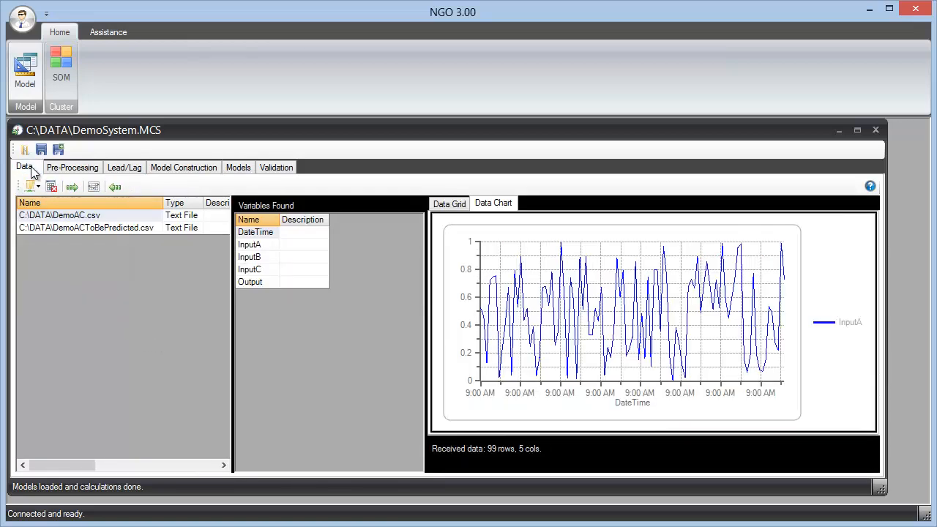
{"action": "left_click", "coordinate": [121, 228]}
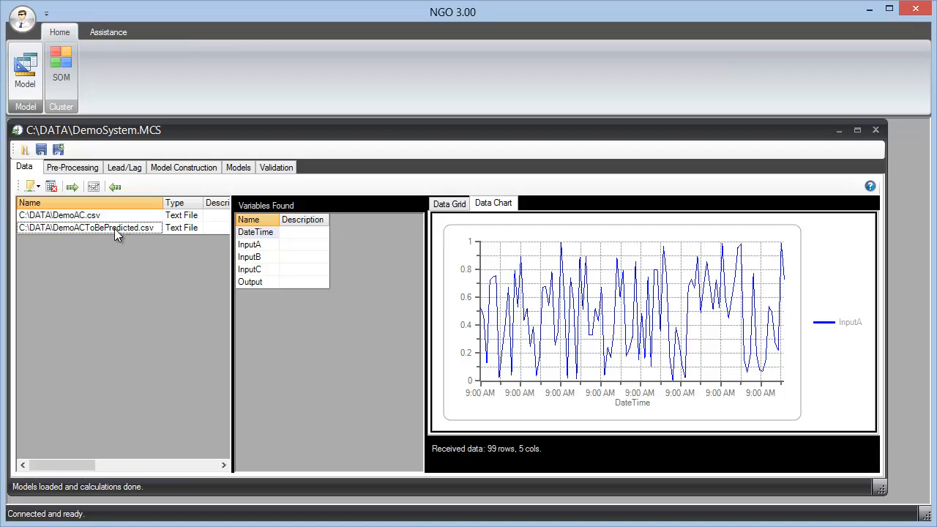
{"action": "left_click", "coordinate": [75, 189]}
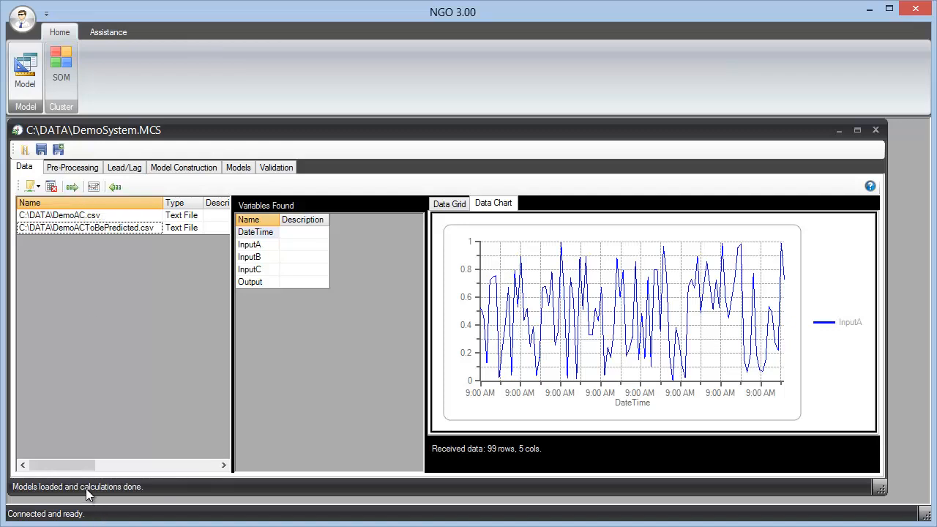